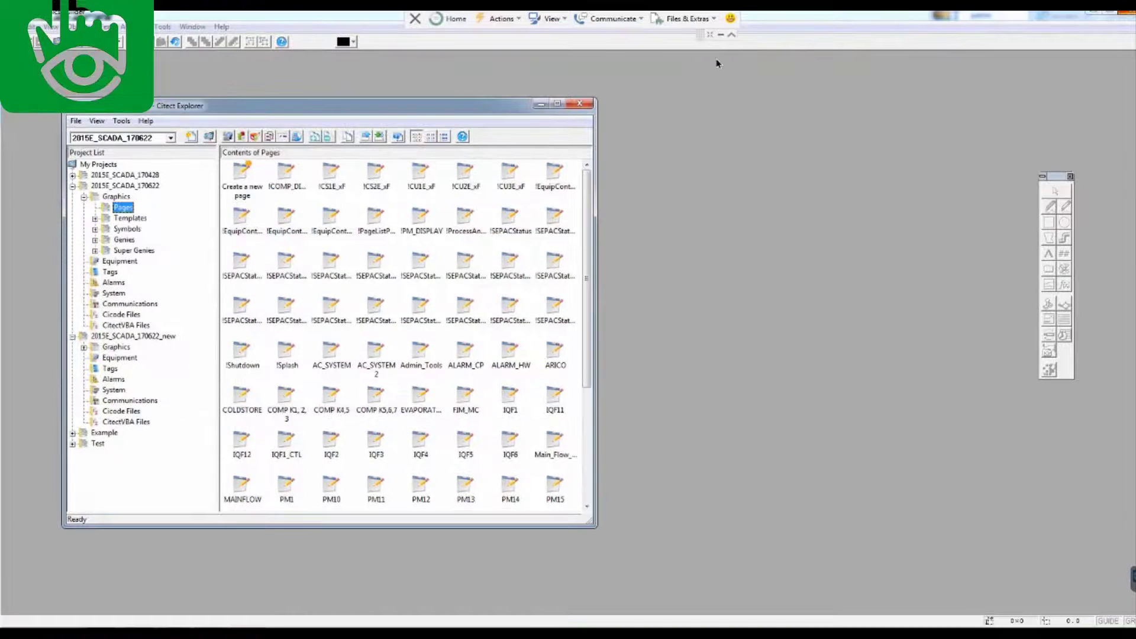
Look through the Project Editor's File menu commands, then dismiss the menu
left_click(78, 121)
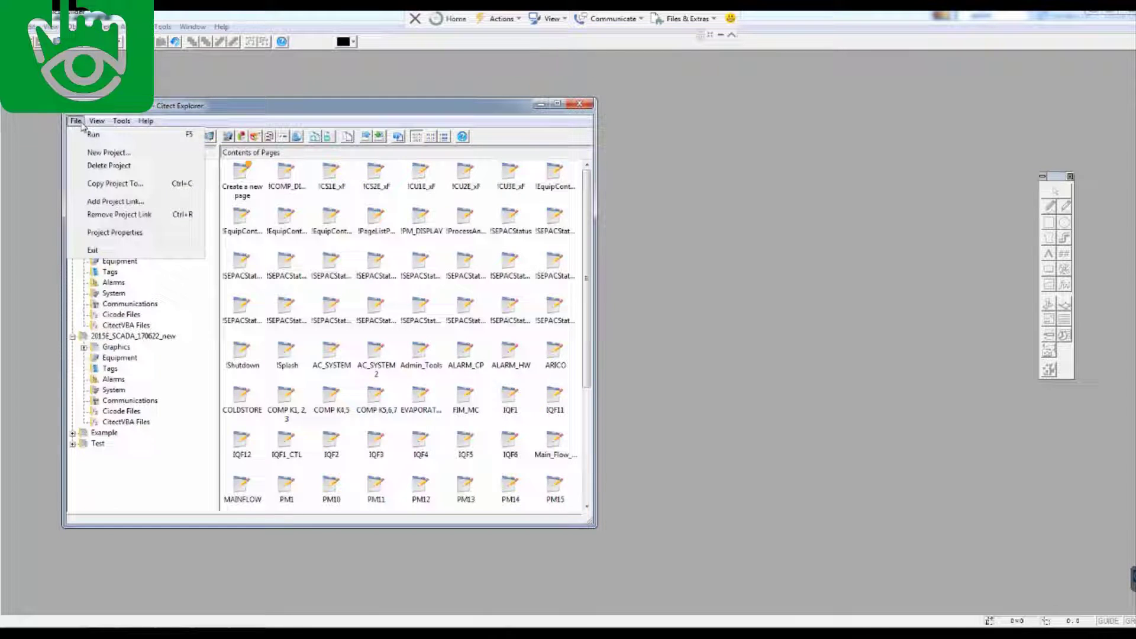
mouse_move(120, 126)
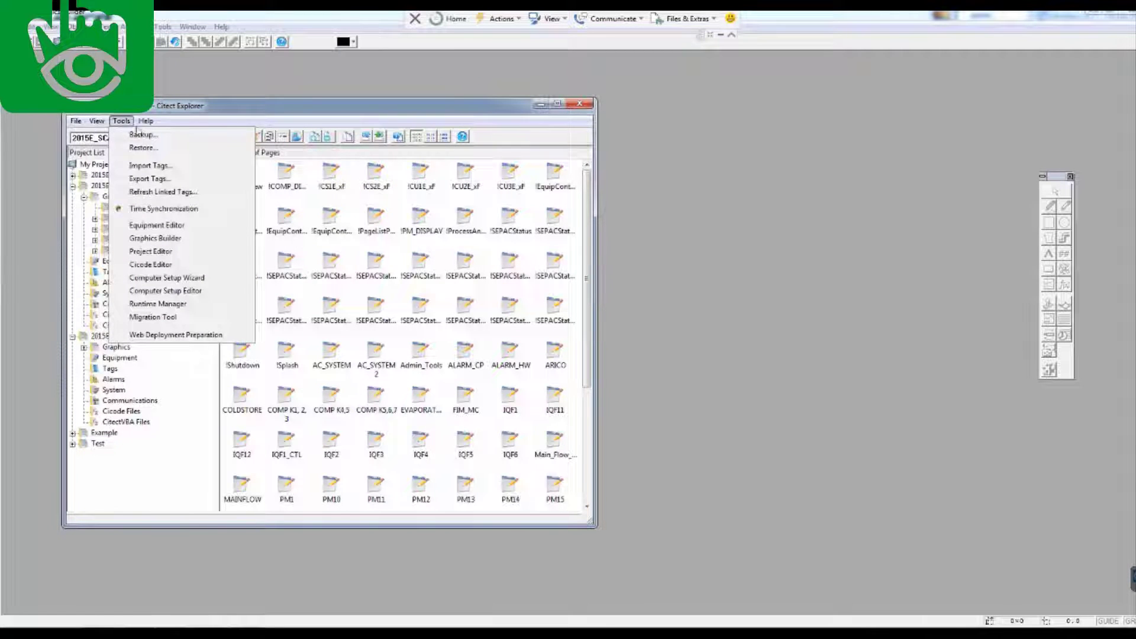
key("Escape")
Open the Variable Tags form under Tags, check its I/O device list, then close it
left_click(110, 272)
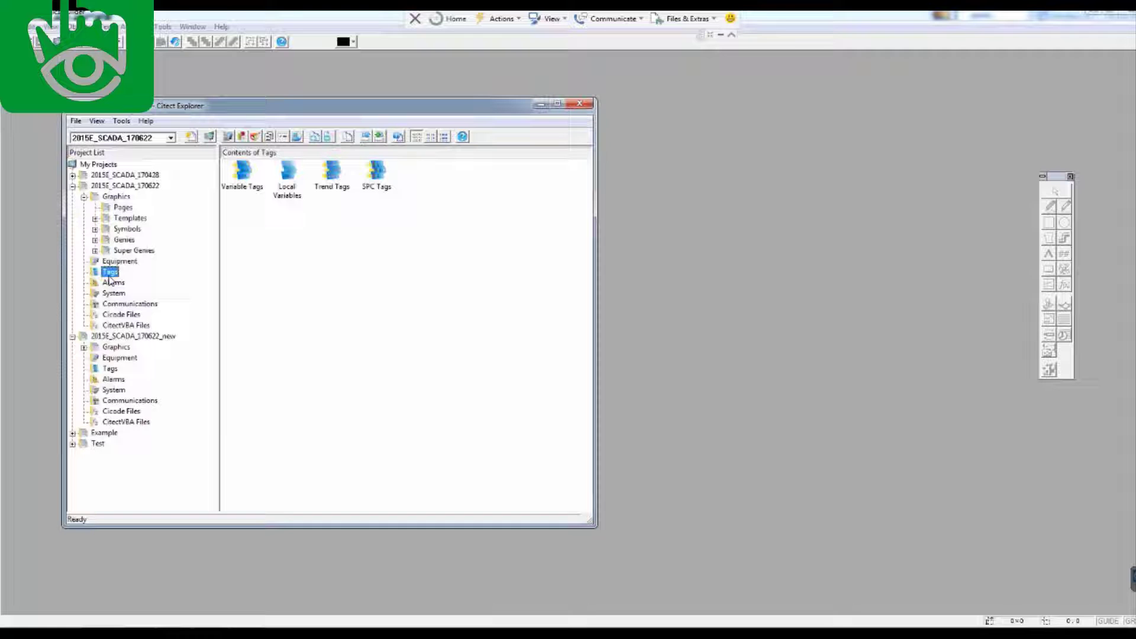
right_click(110, 278)
left_click(244, 175)
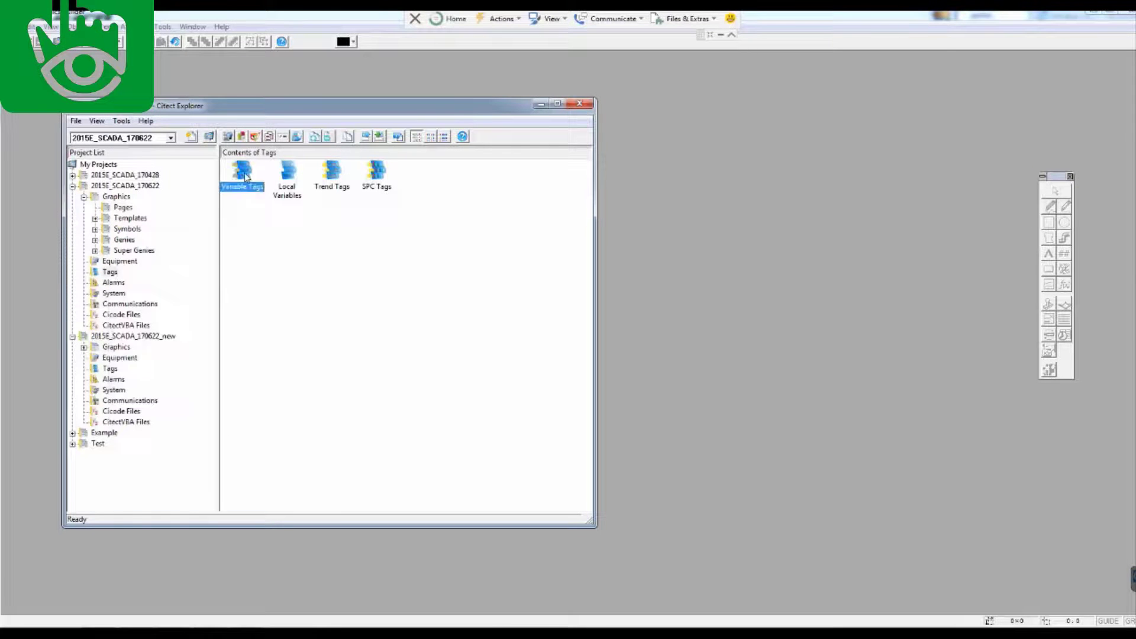
double_click(244, 175)
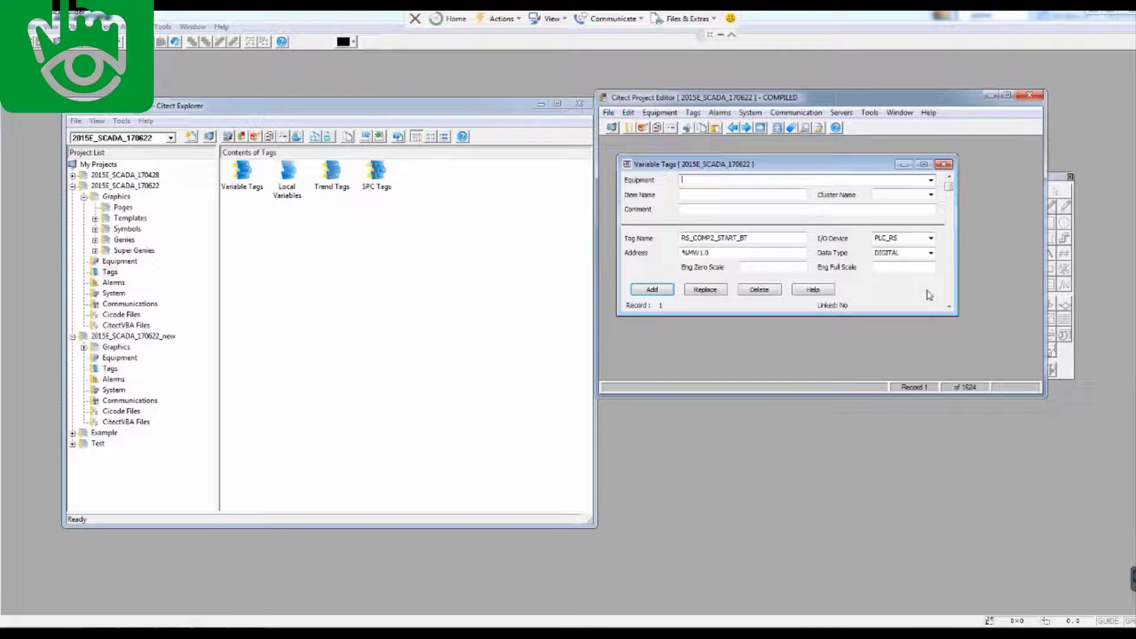
left_click(931, 238)
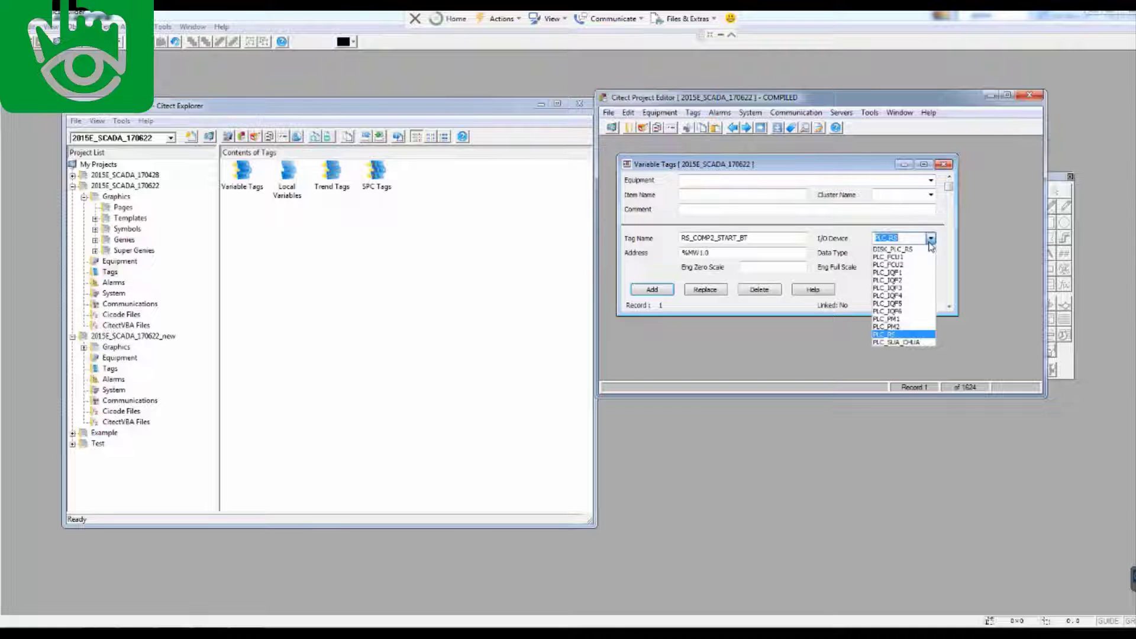
left_click(930, 239)
left_click(943, 164)
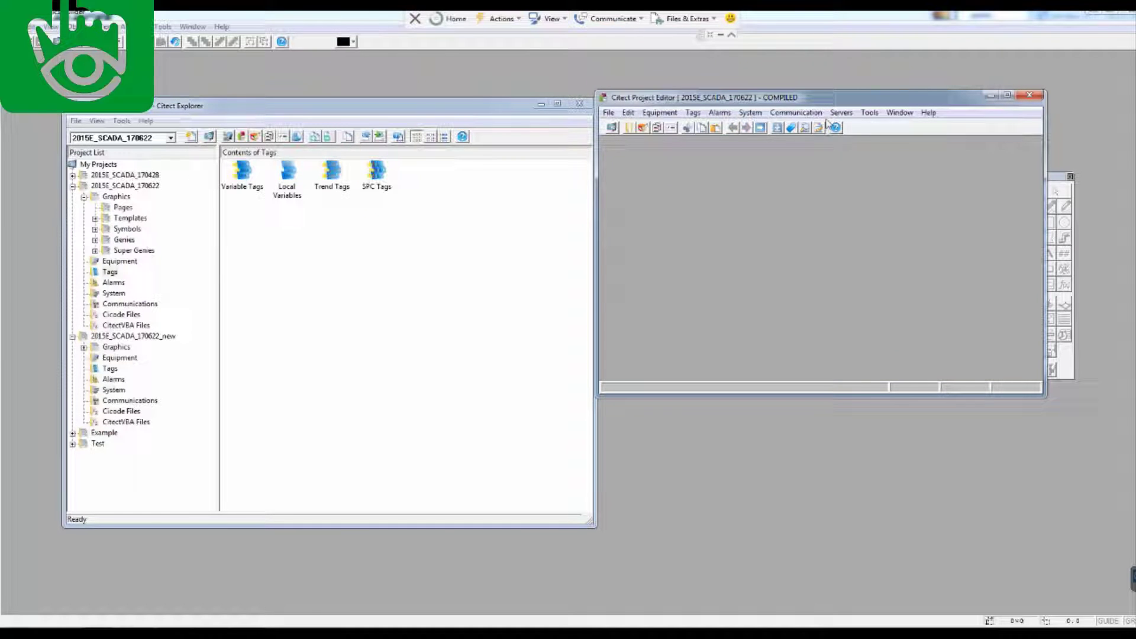
Open the I/O Devices form from Communication, check its port list, then close it
left_click(795, 112)
left_click(808, 185)
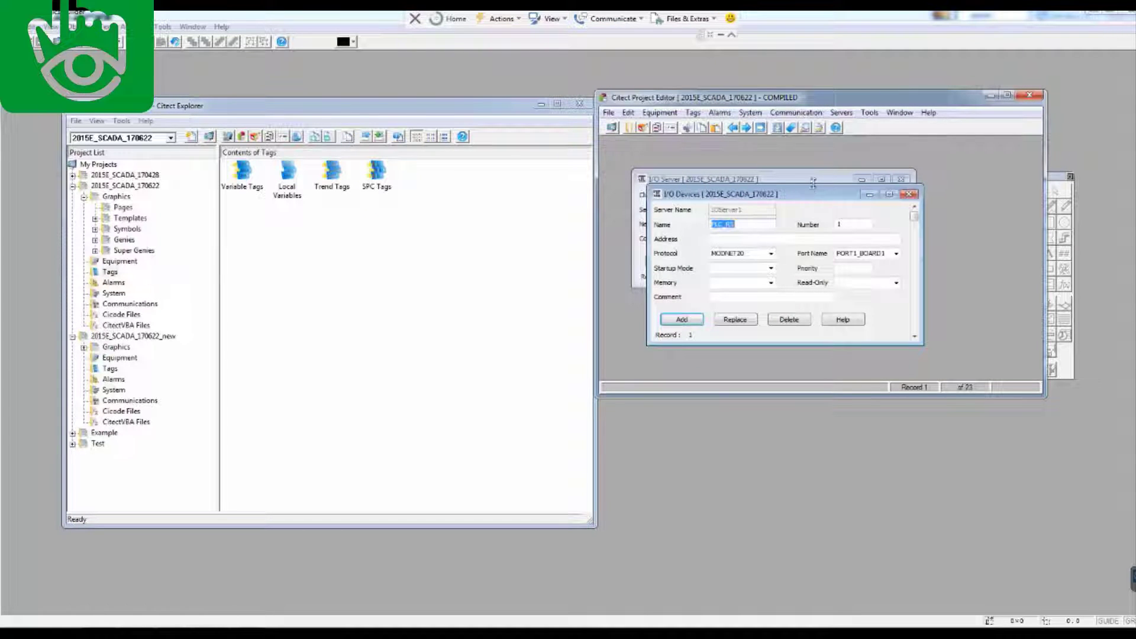
left_click(897, 253)
left_click(898, 254)
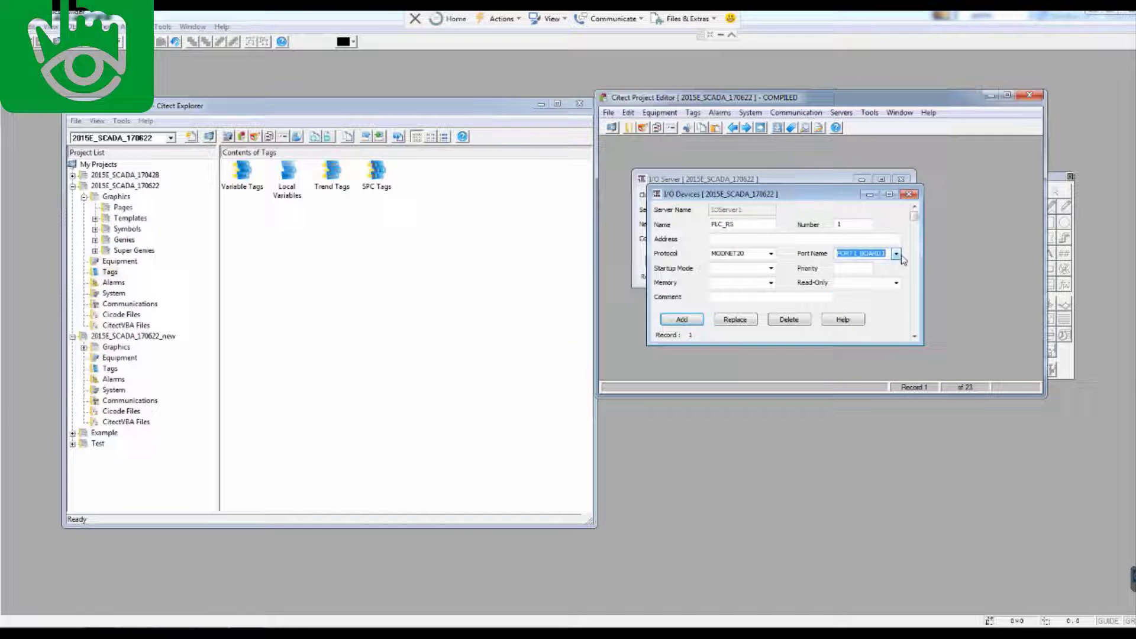
left_click(909, 194)
left_click(901, 178)
left_click(869, 113)
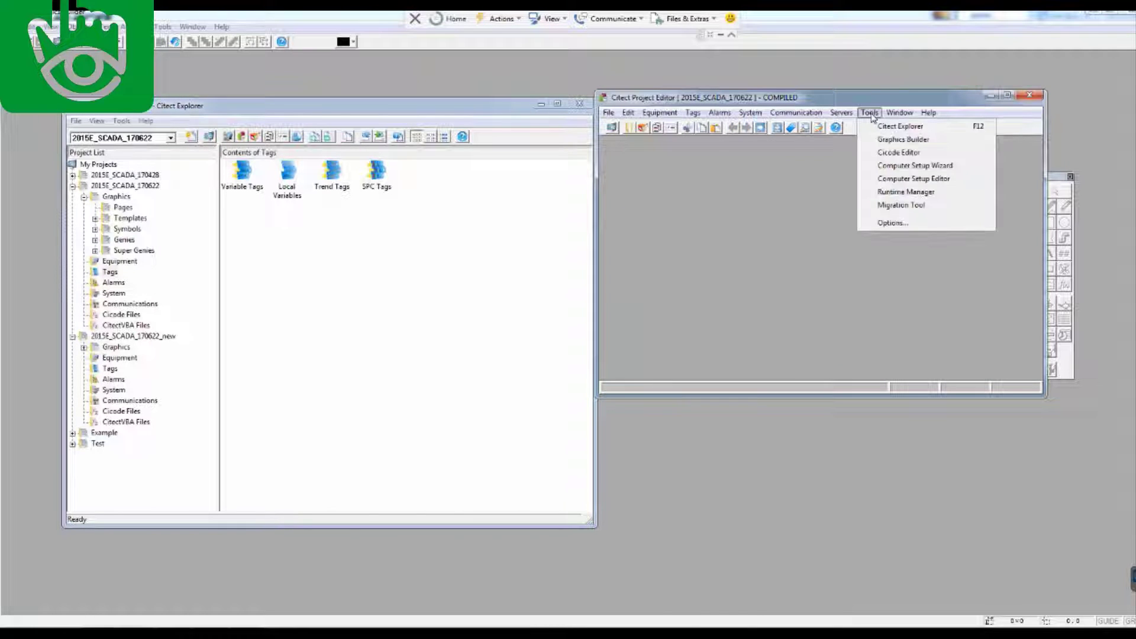
mouse_move(835, 116)
left_click(864, 201)
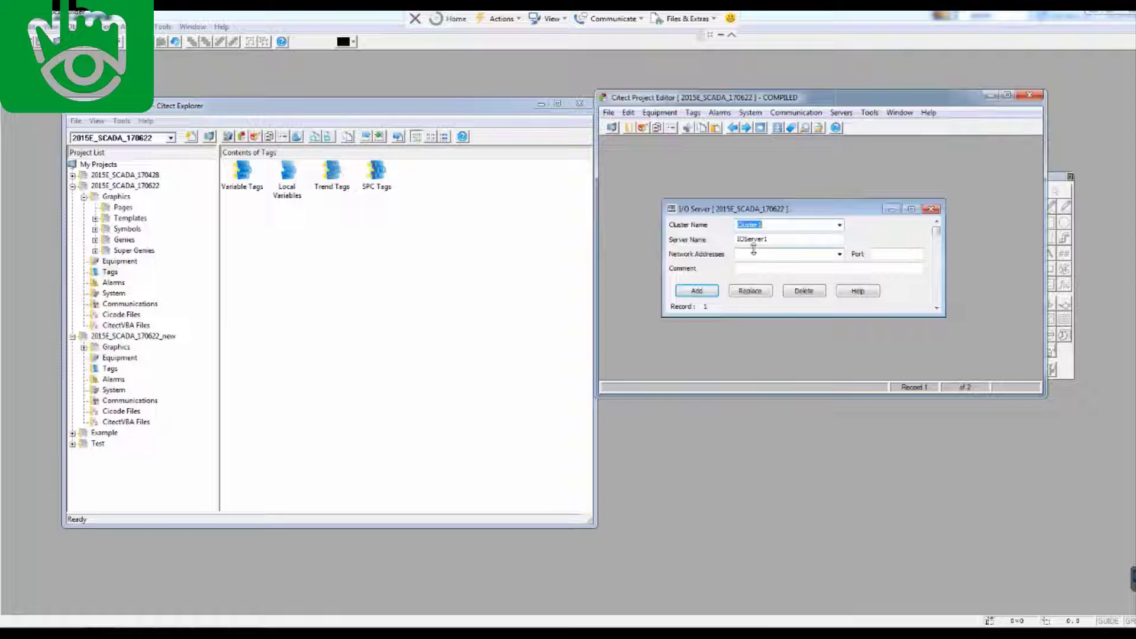
left_click(941, 203)
left_click(796, 113)
left_click(806, 202)
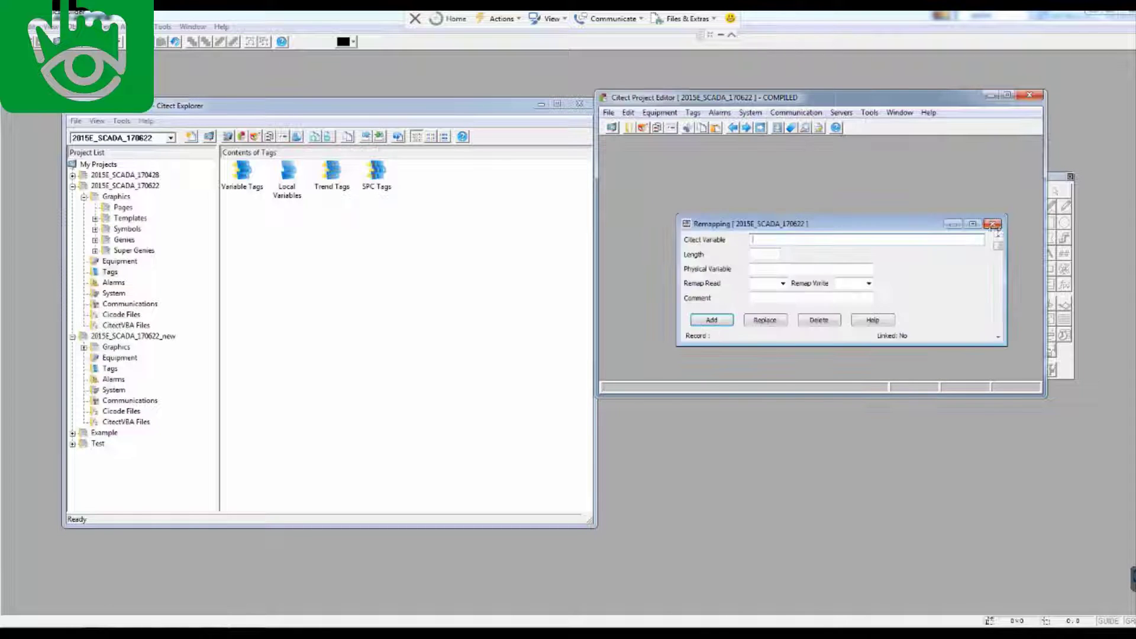
left_click(911, 219)
left_click(750, 113)
mouse_move(795, 112)
left_click(800, 184)
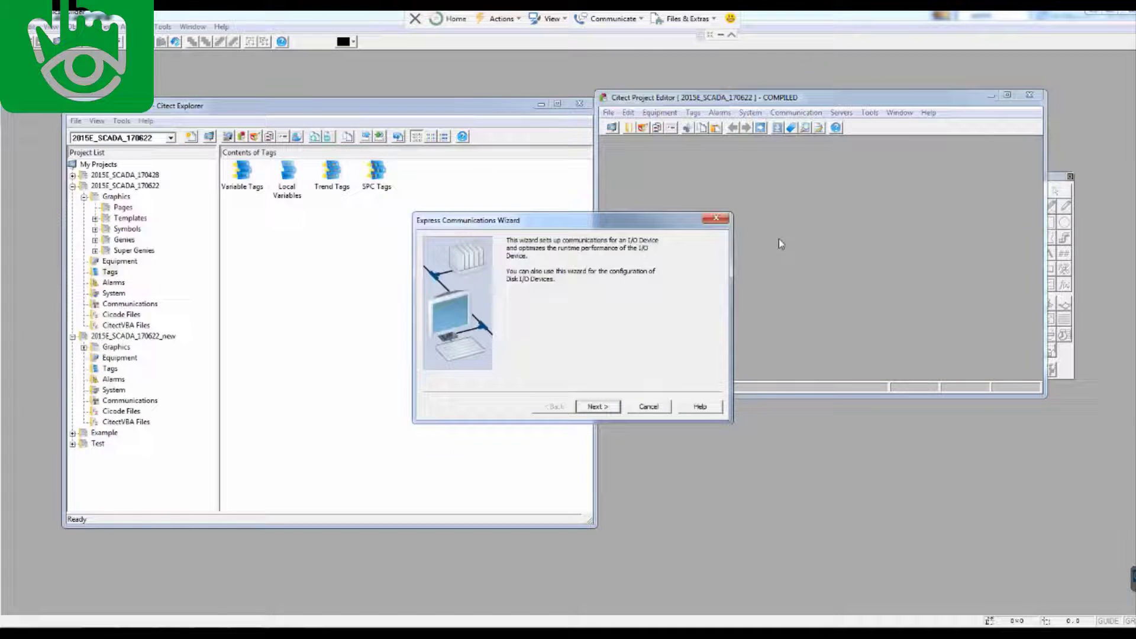
left_click(593, 408)
left_click(723, 221)
left_click(792, 114)
left_click(799, 183)
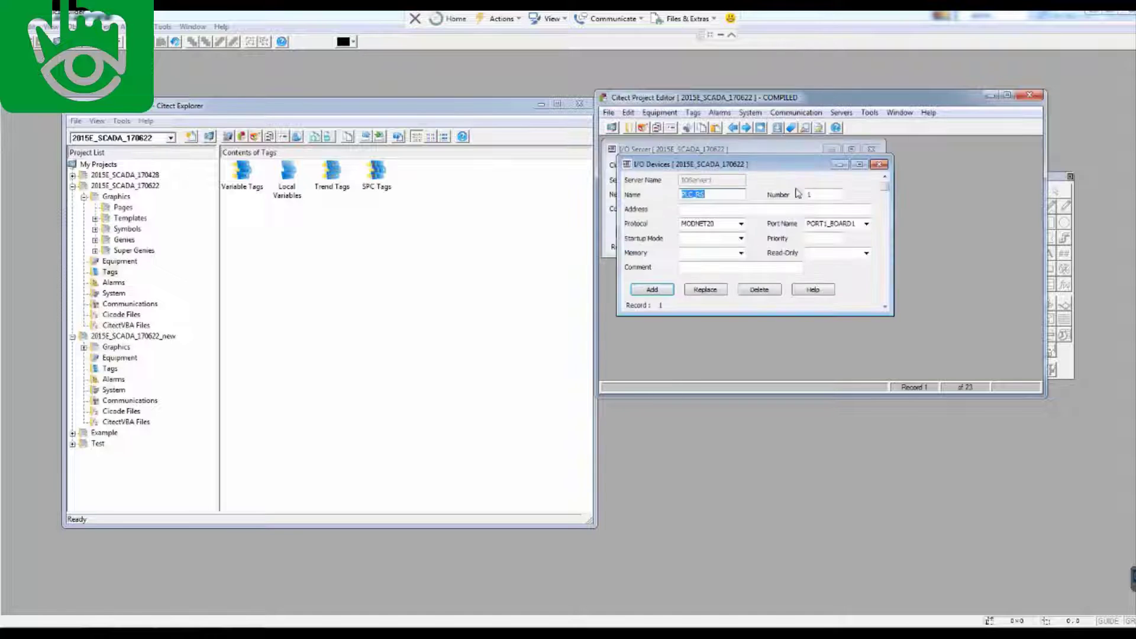
left_click(881, 155)
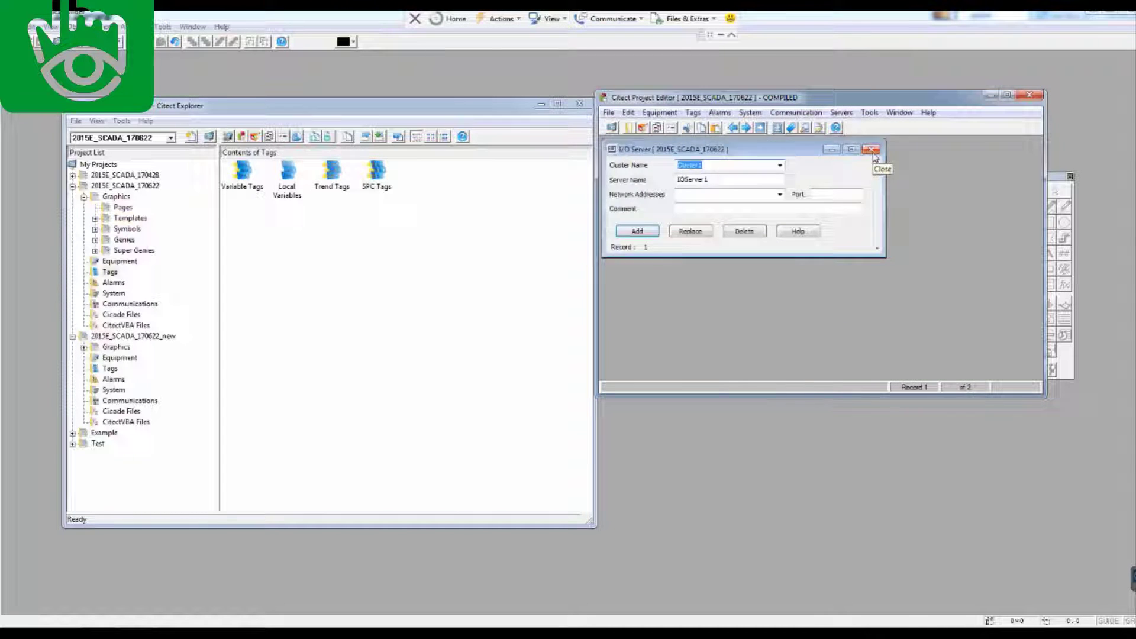
left_click(874, 152)
left_click(693, 112)
left_click(716, 126)
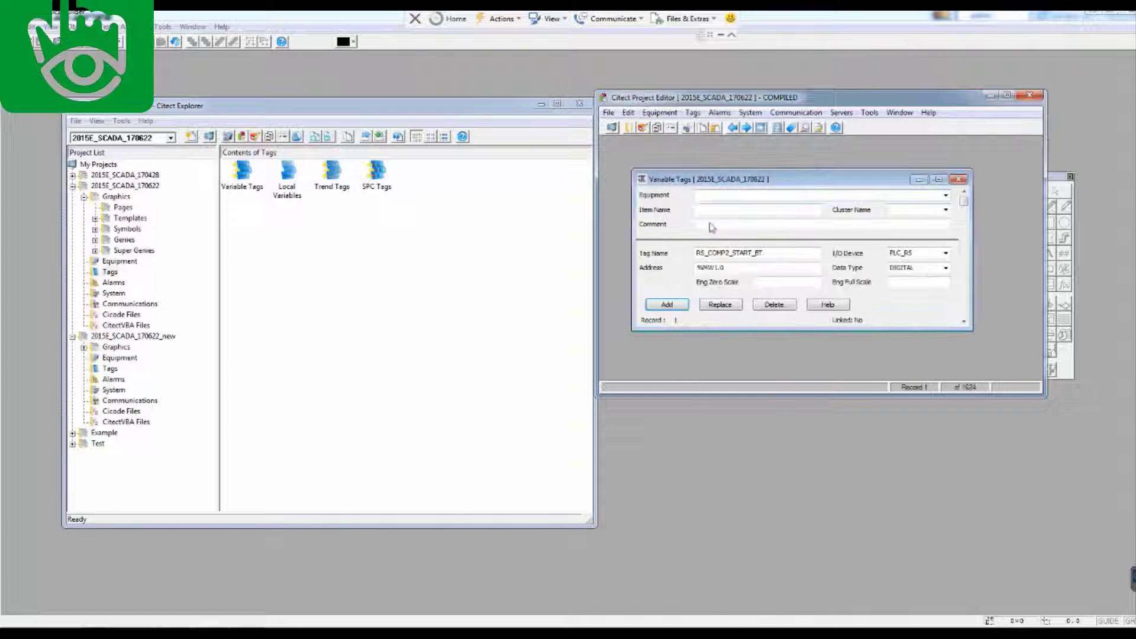
left_click(946, 254)
left_click(946, 254)
left_click(946, 254)
left_click(946, 253)
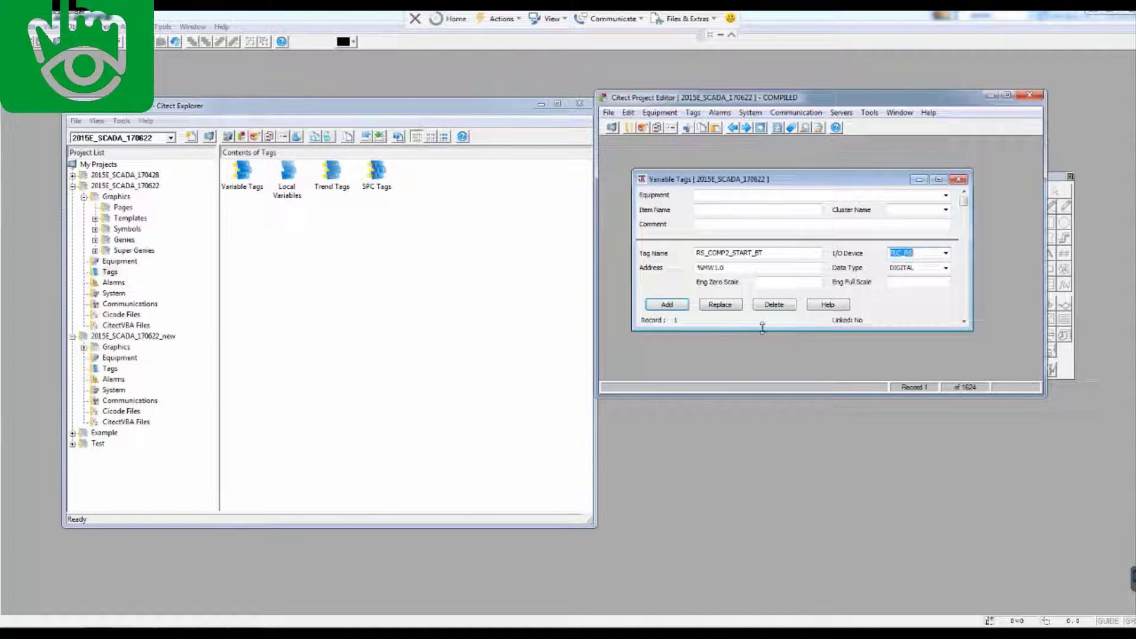
left_click(958, 180)
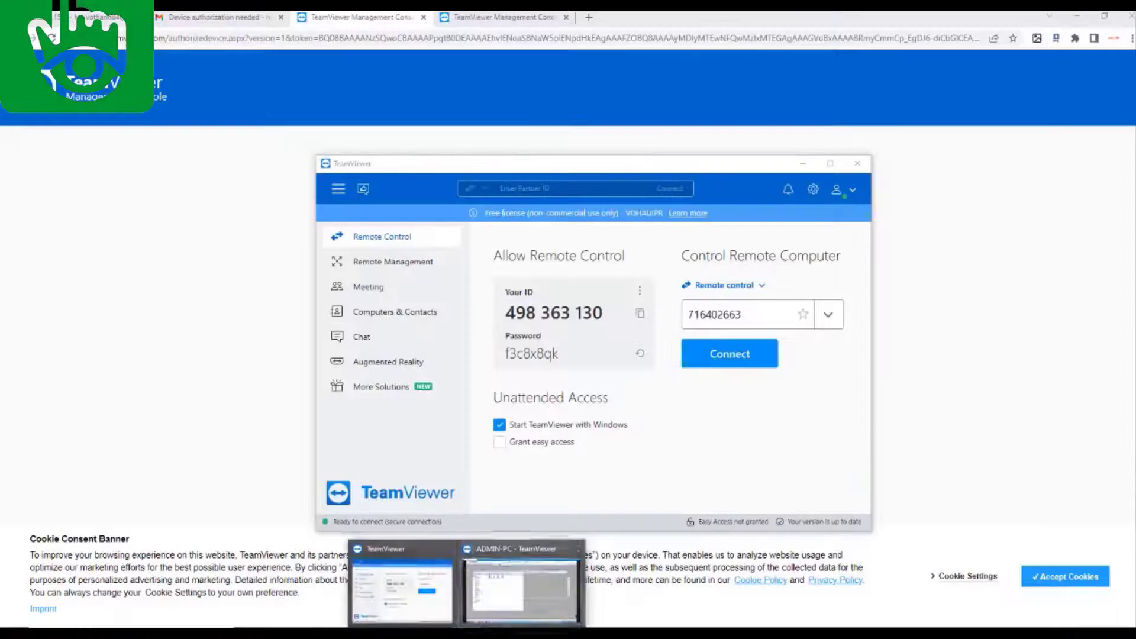
left_click(525, 544)
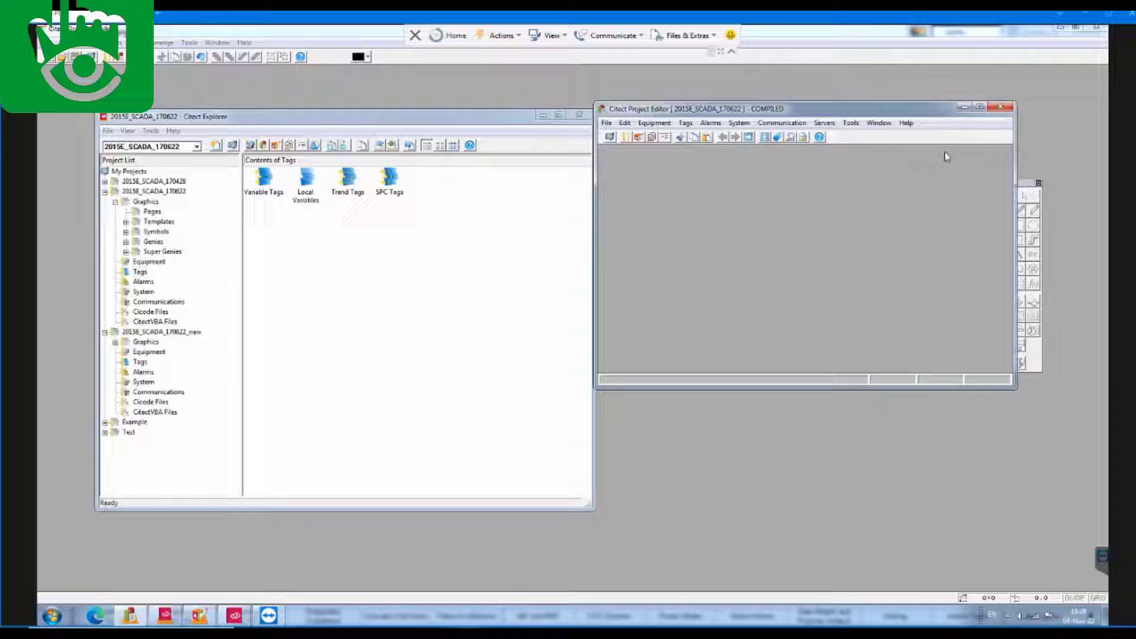
Close the Citect Project Editor window
left_click(964, 107)
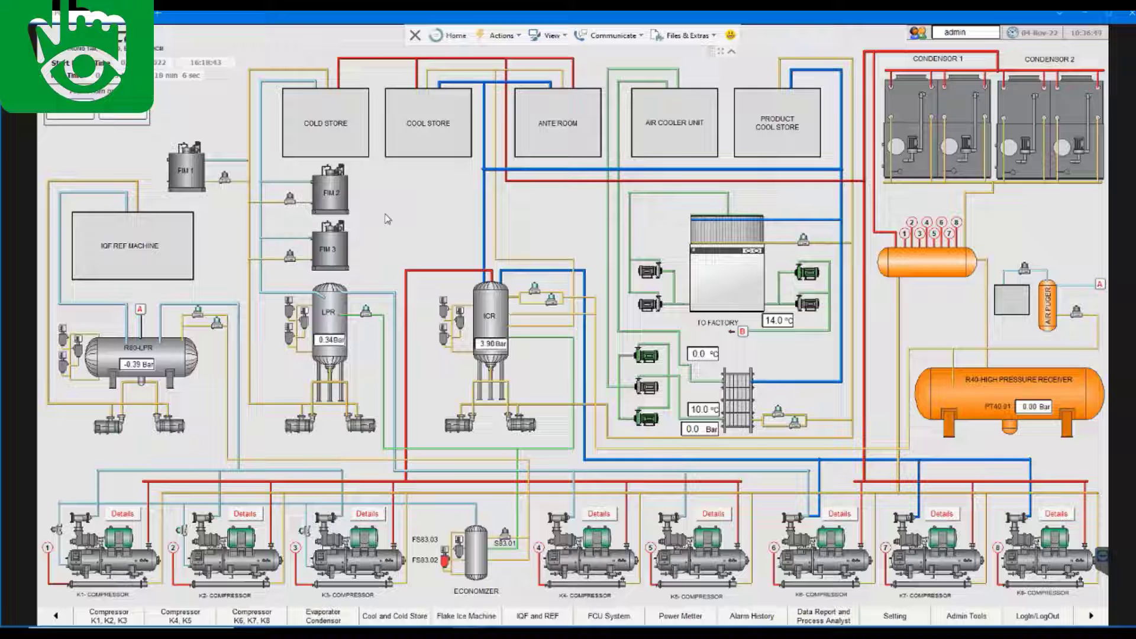
Step through the Compressor K1-K3, K4-K5, K6-K8, Evaporator Condenser and Cool and Cold Store pages
left_click(126, 620)
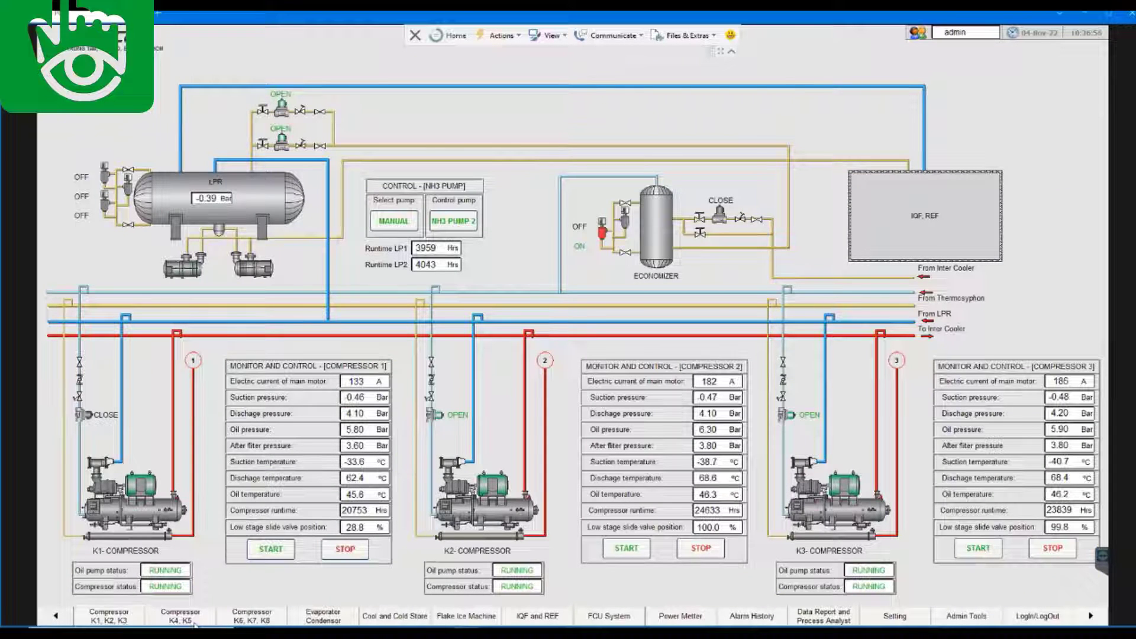
left_click(194, 622)
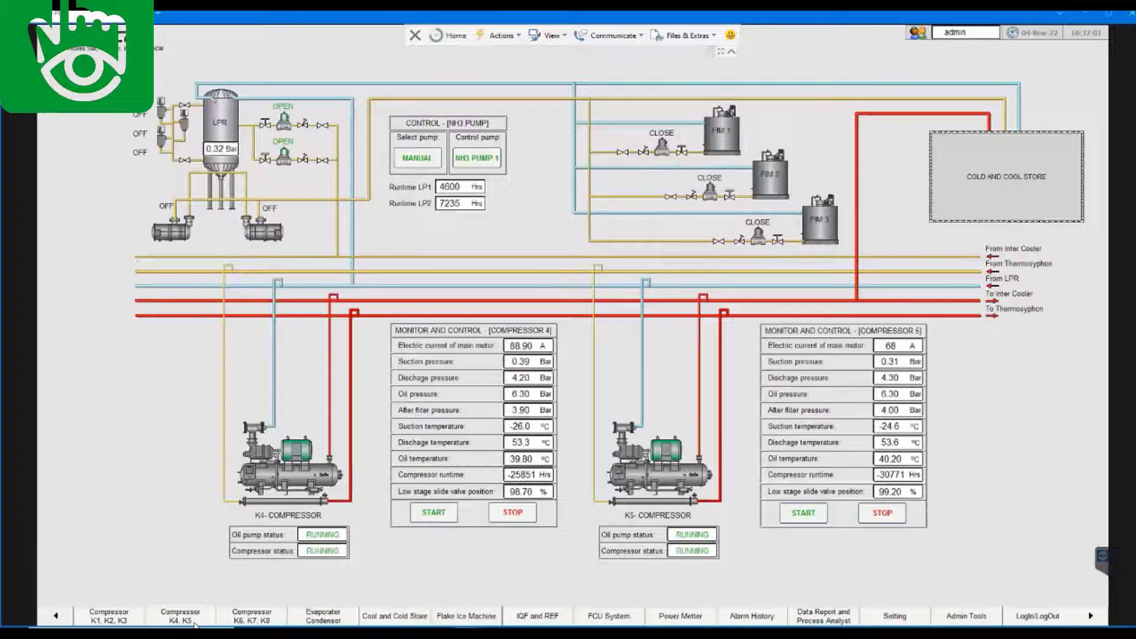
left_click(249, 623)
left_click(341, 621)
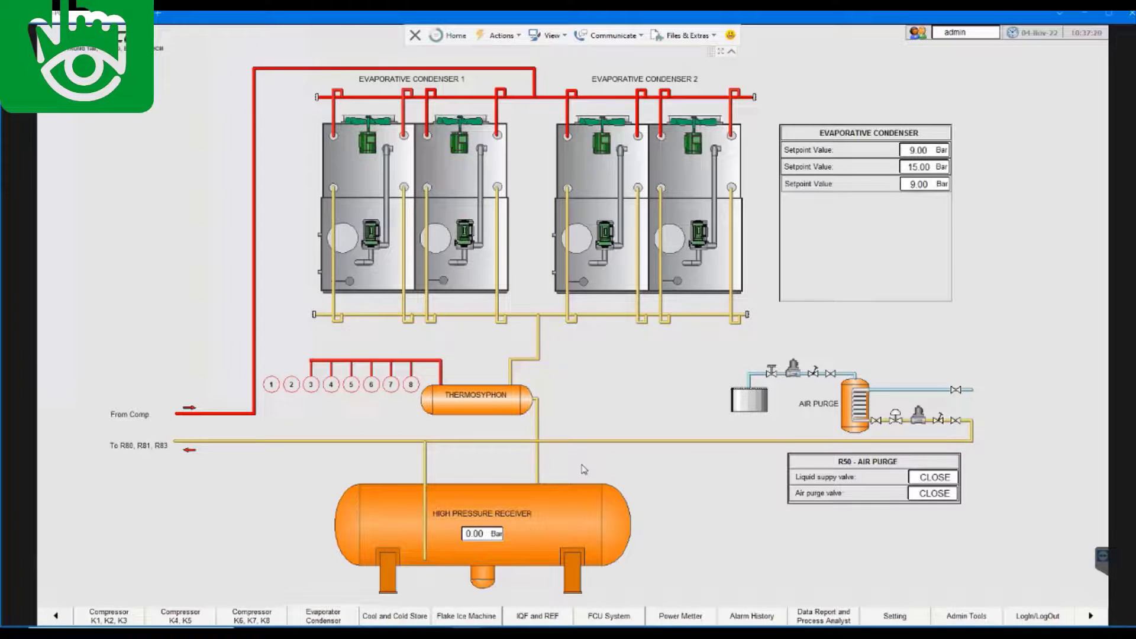
left_click(400, 618)
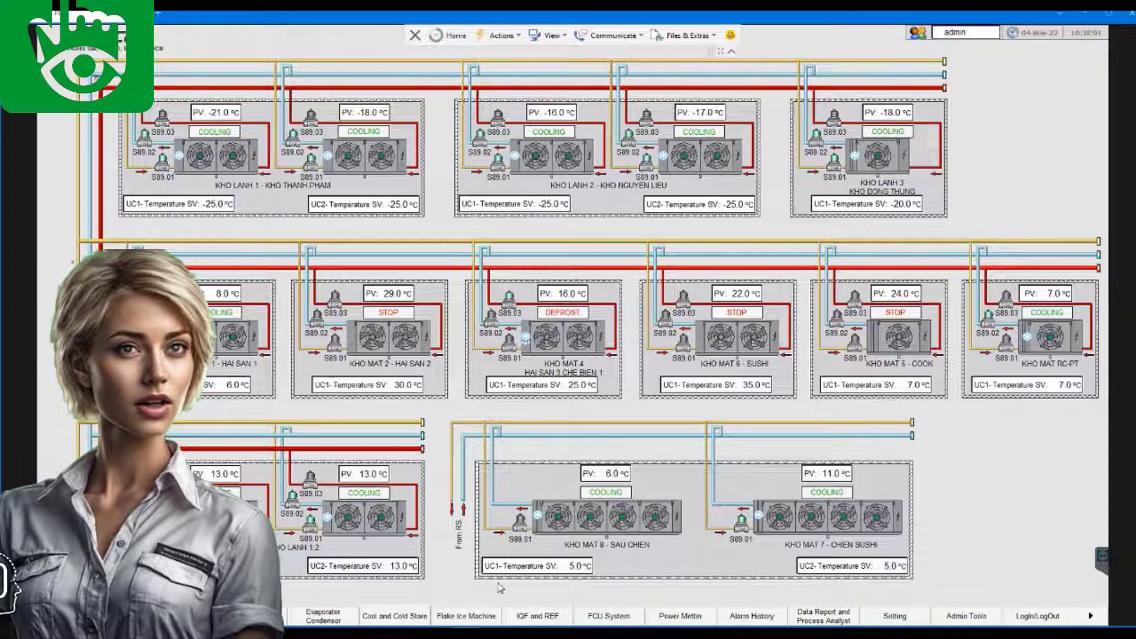
View the Flake Ice Machine, IQF and REF, FCU System 1 and 2, and fan-coil control pages
left_click(484, 617)
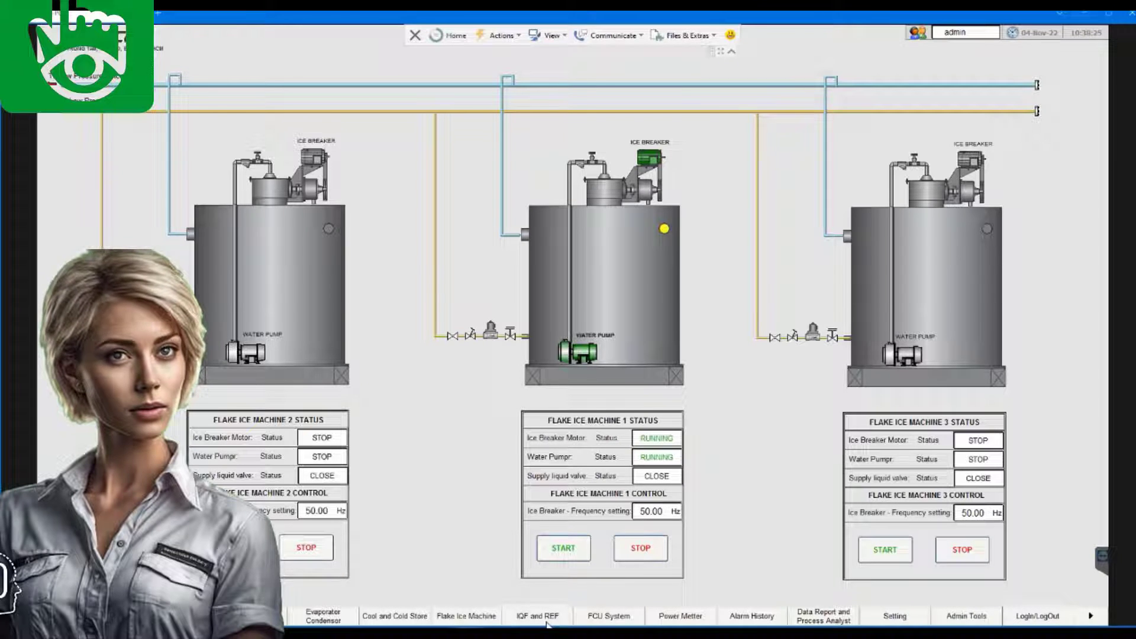
left_click(546, 621)
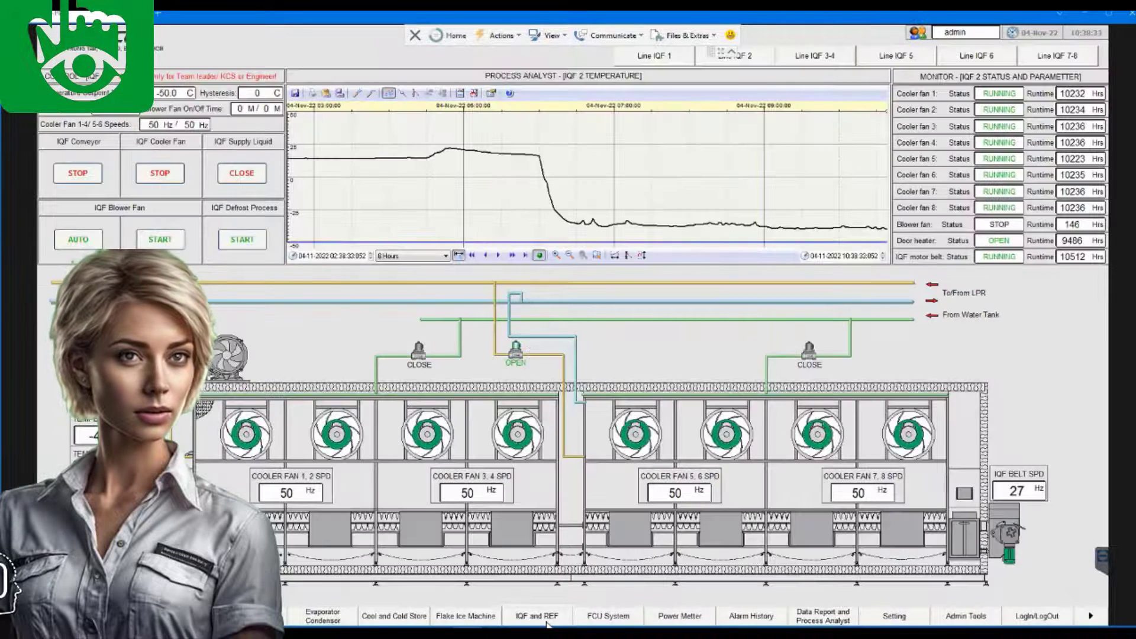
left_click(609, 621)
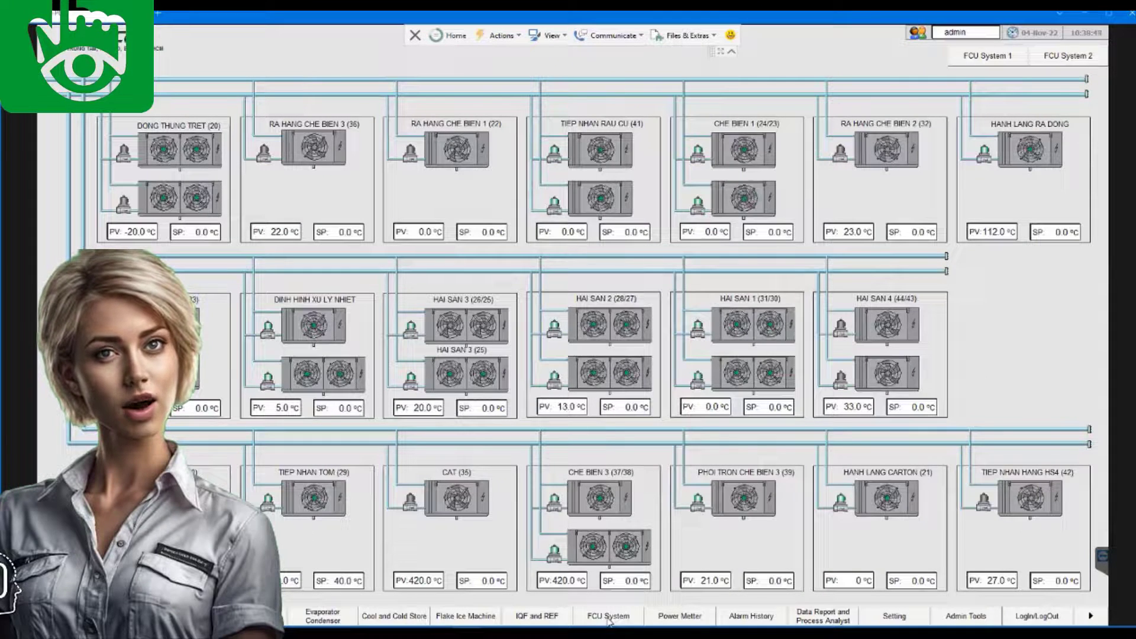
left_click(1061, 58)
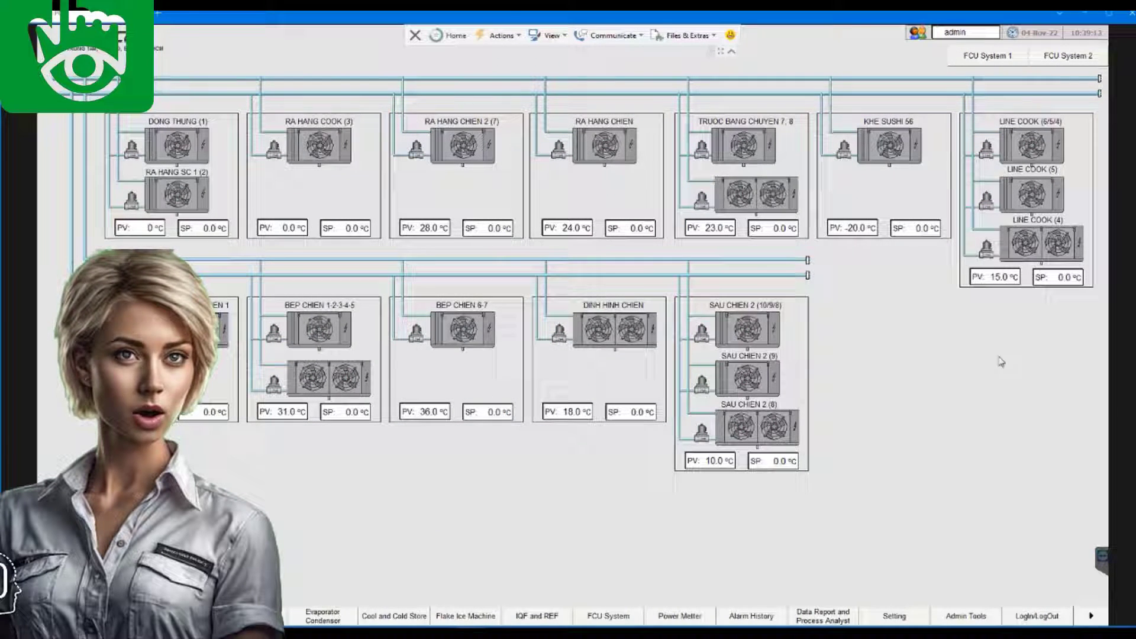
left_click(966, 60)
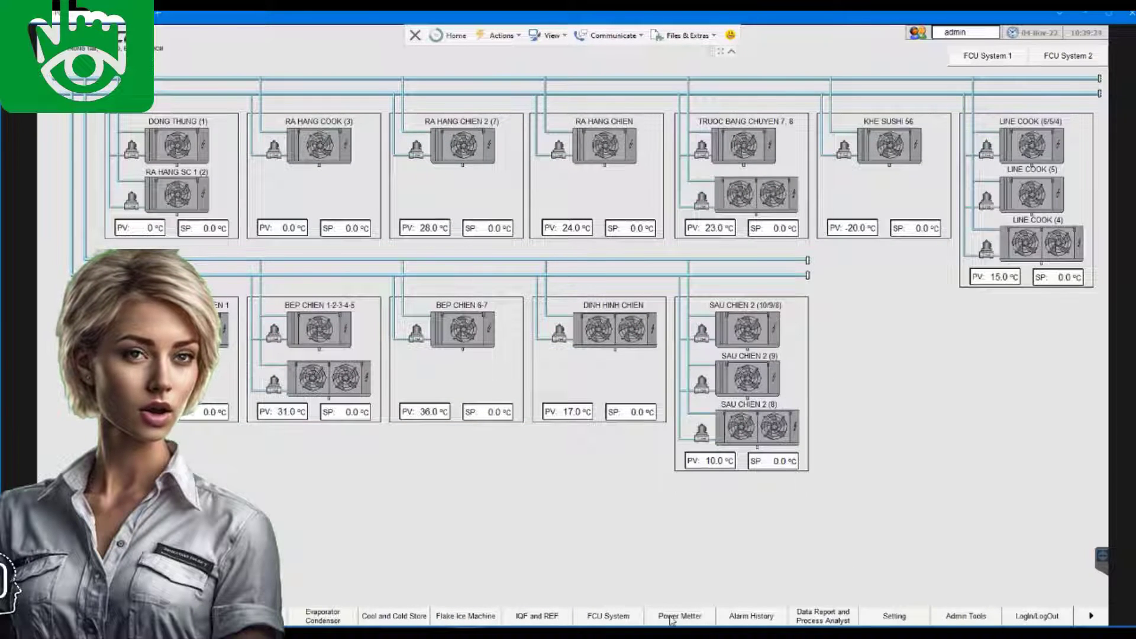
View the Power Meter, Alarm, Data Report, Setting and Admin Tools pages, then log the admin out
left_click(665, 618)
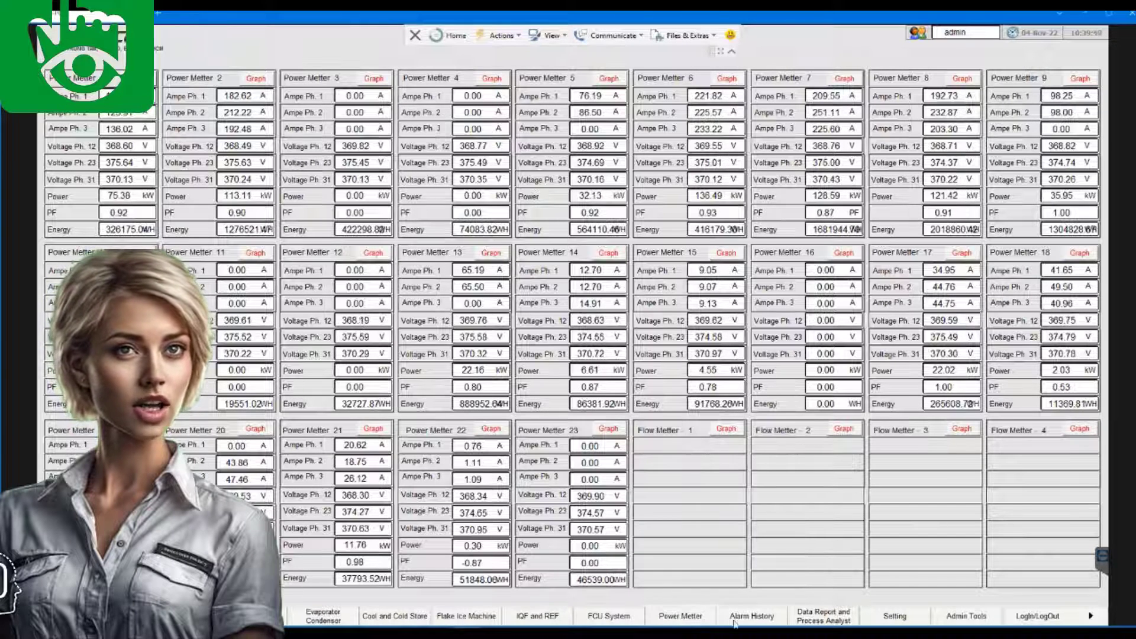
left_click(752, 616)
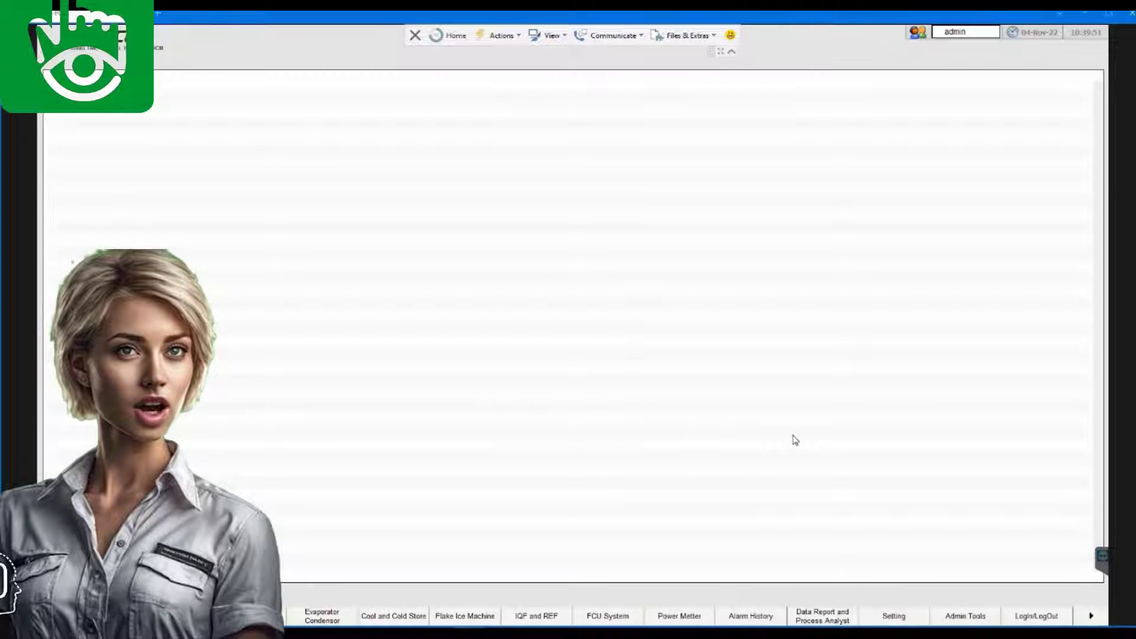
left_click(822, 620)
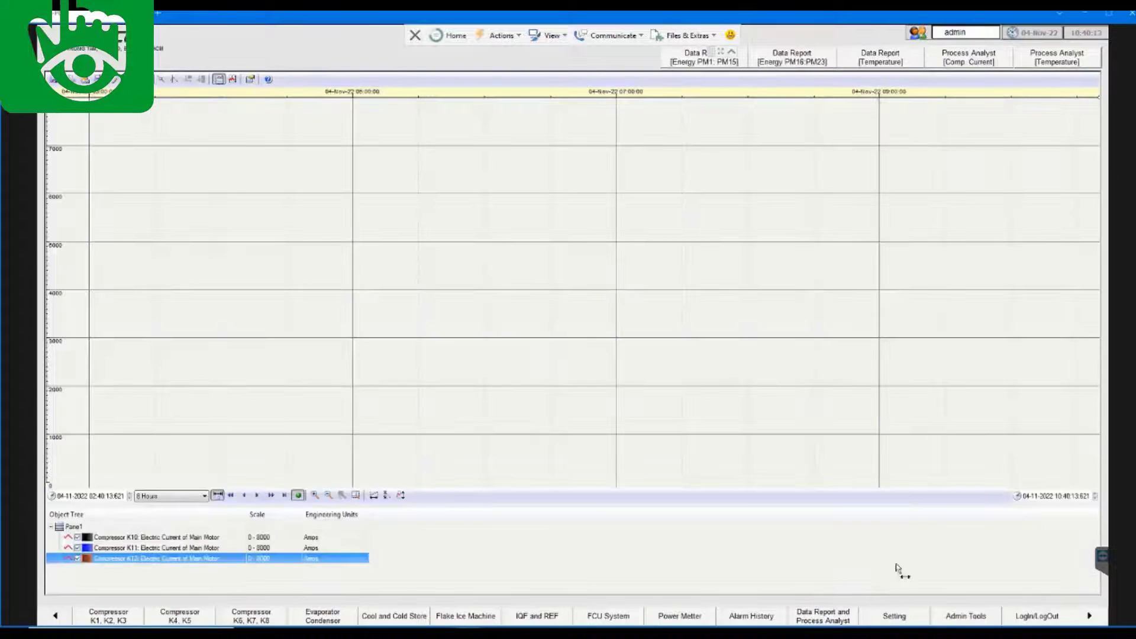
left_click(891, 618)
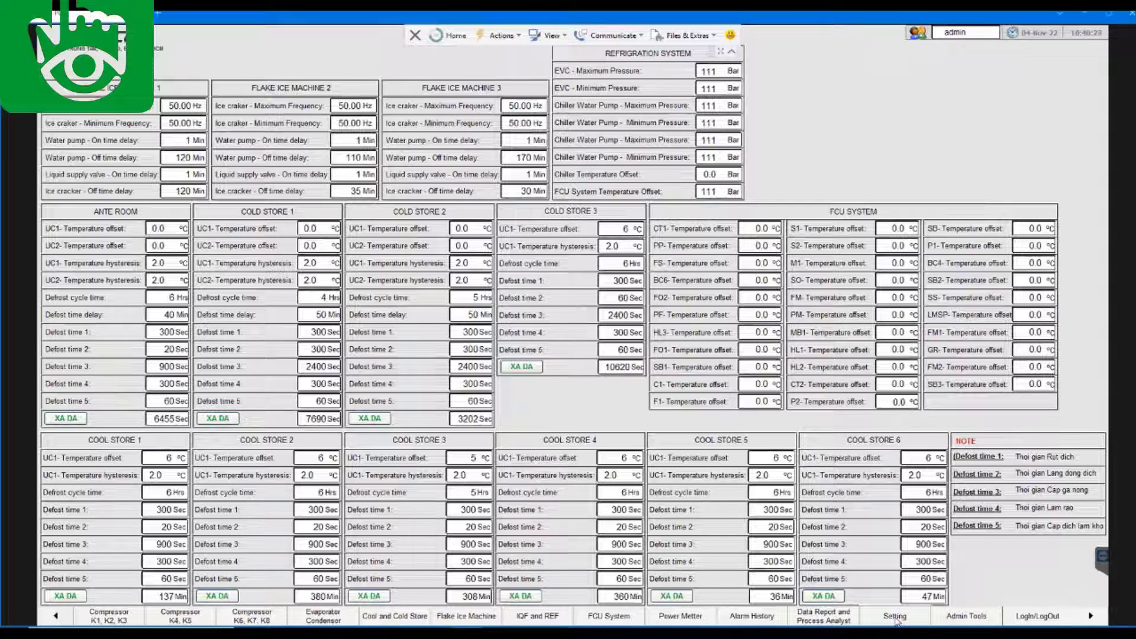
left_click(964, 620)
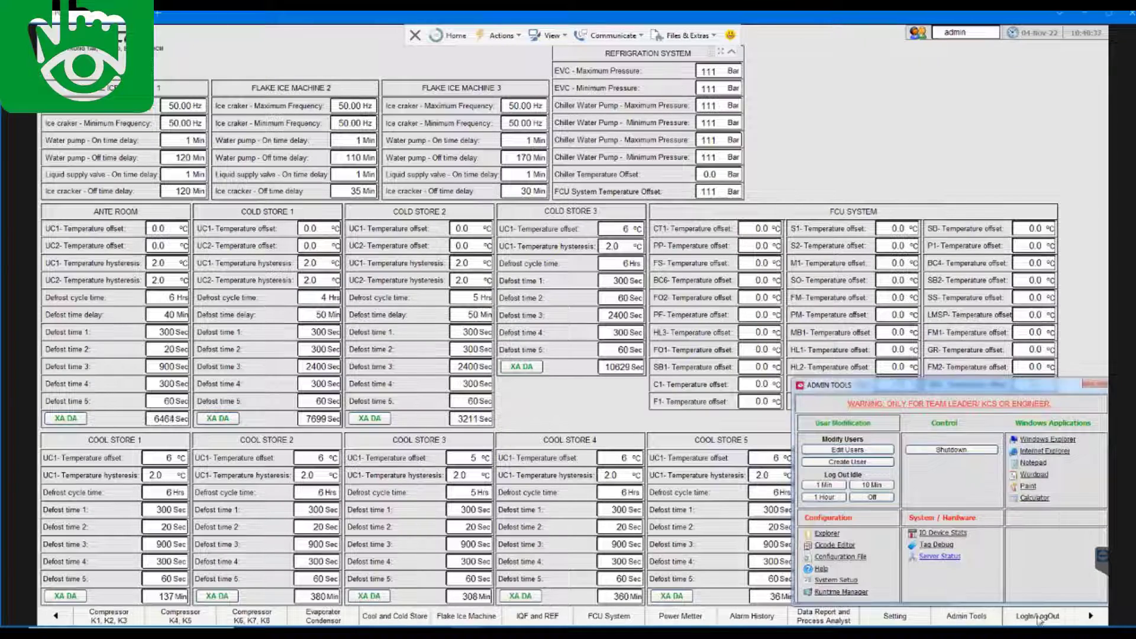
left_click(1039, 618)
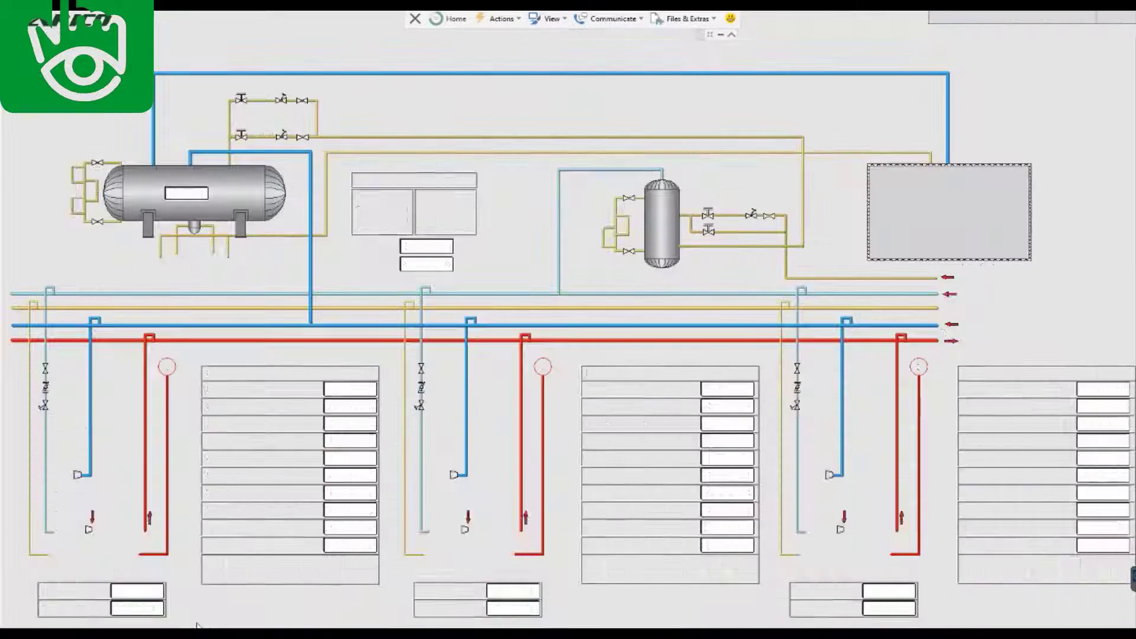
Launch a command prompt and ping 192.168.1.204
key("super")
type("cmd")
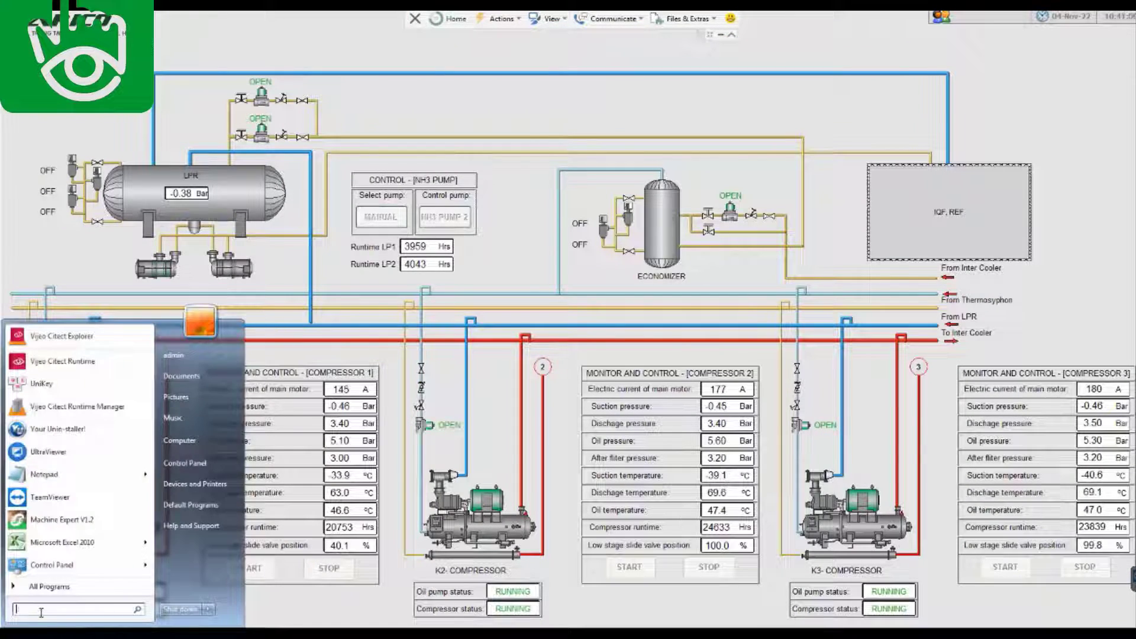
key("Return")
type("ping 192.168.1.204")
key("Return")
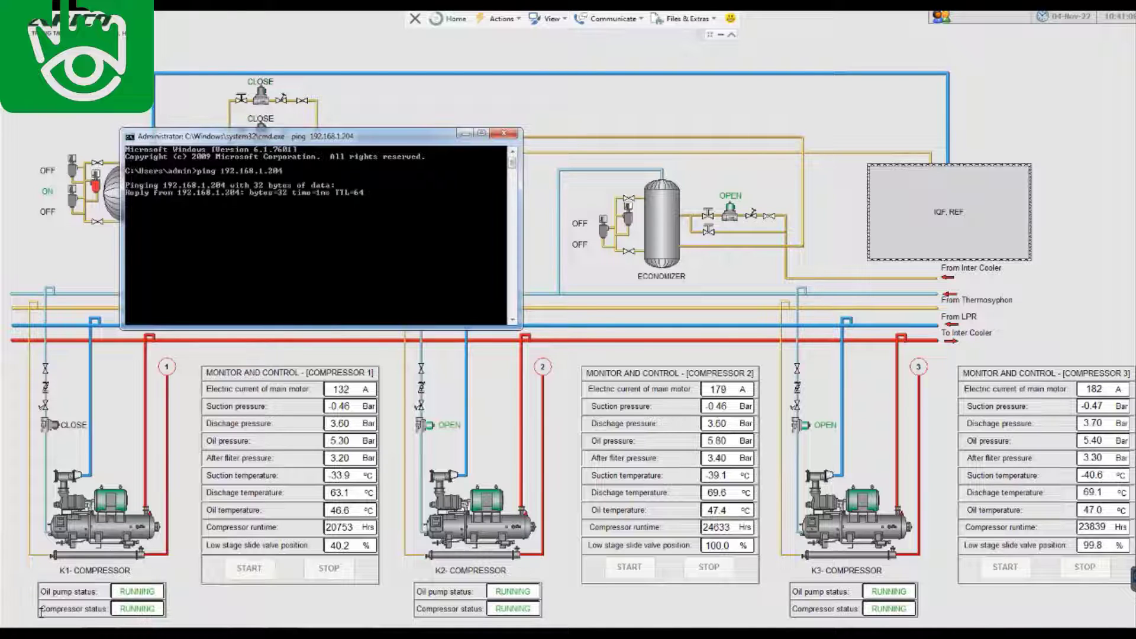
key("super")
key("Escape")
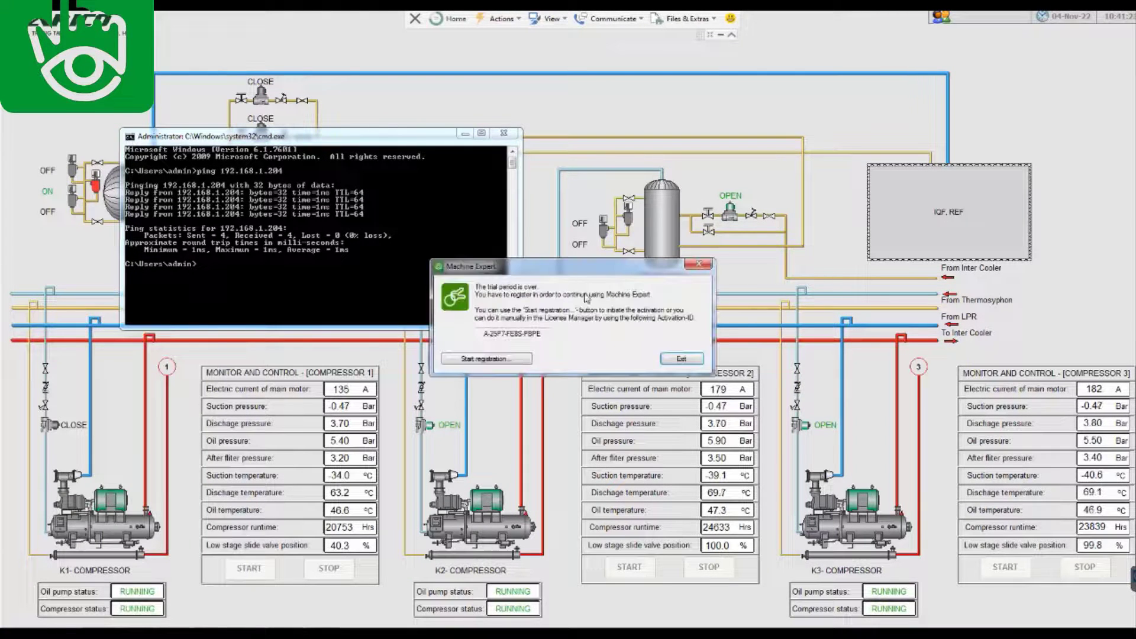
Start the license registration and enter the web account e-mail address in both fields
left_click(482, 361)
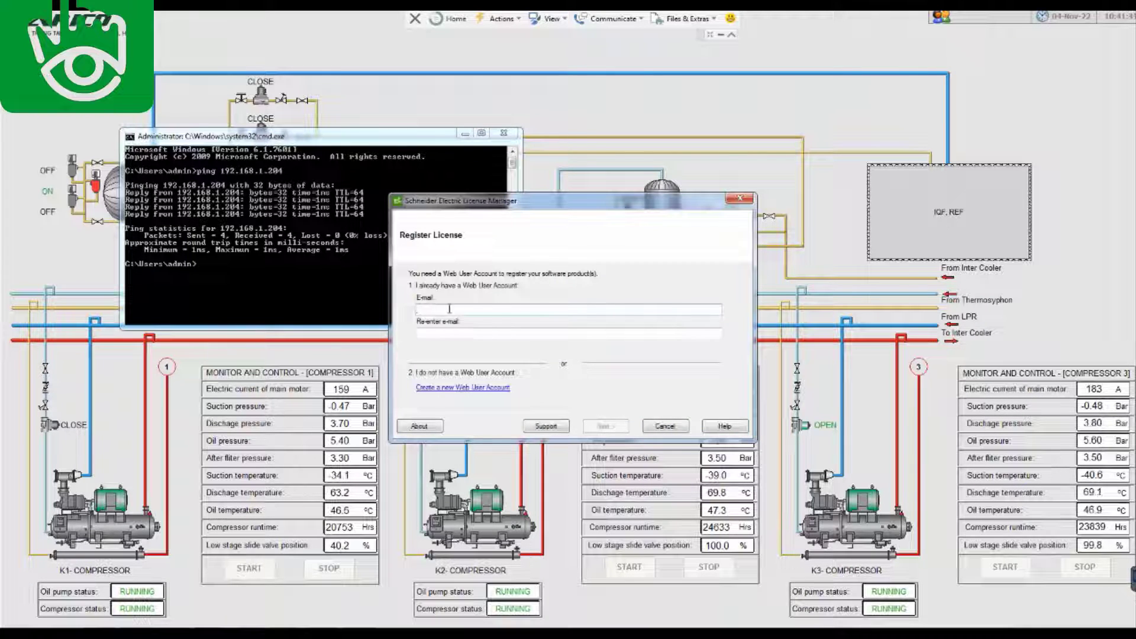
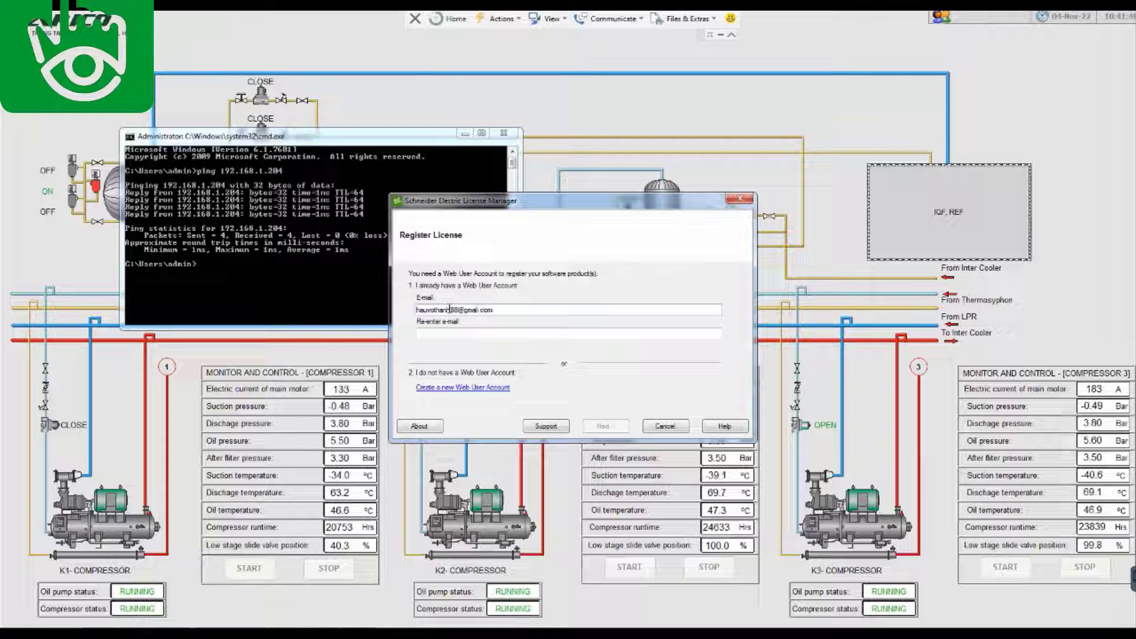
left_click(464, 335)
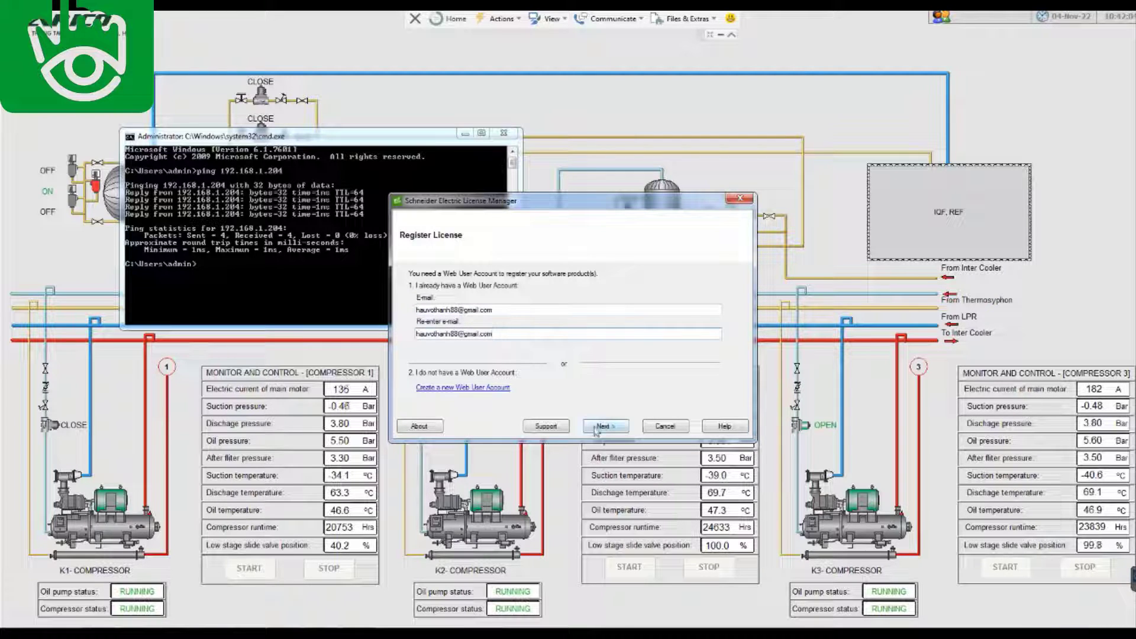
left_click(606, 426)
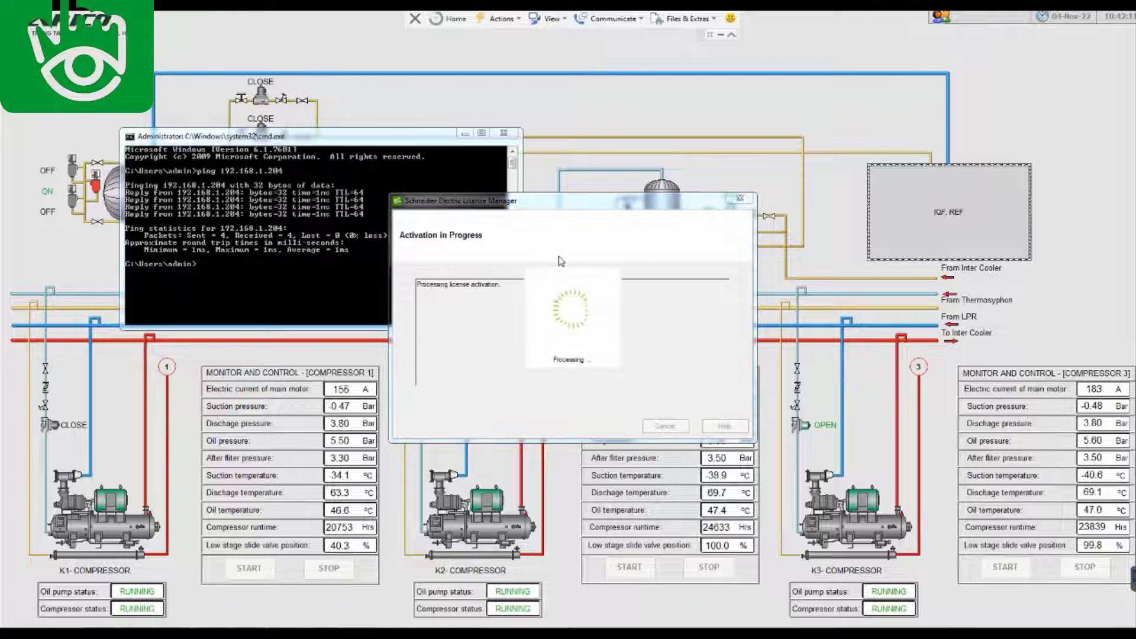
Finish the license activation and dismiss the registration success message
mouse_move(148, 551)
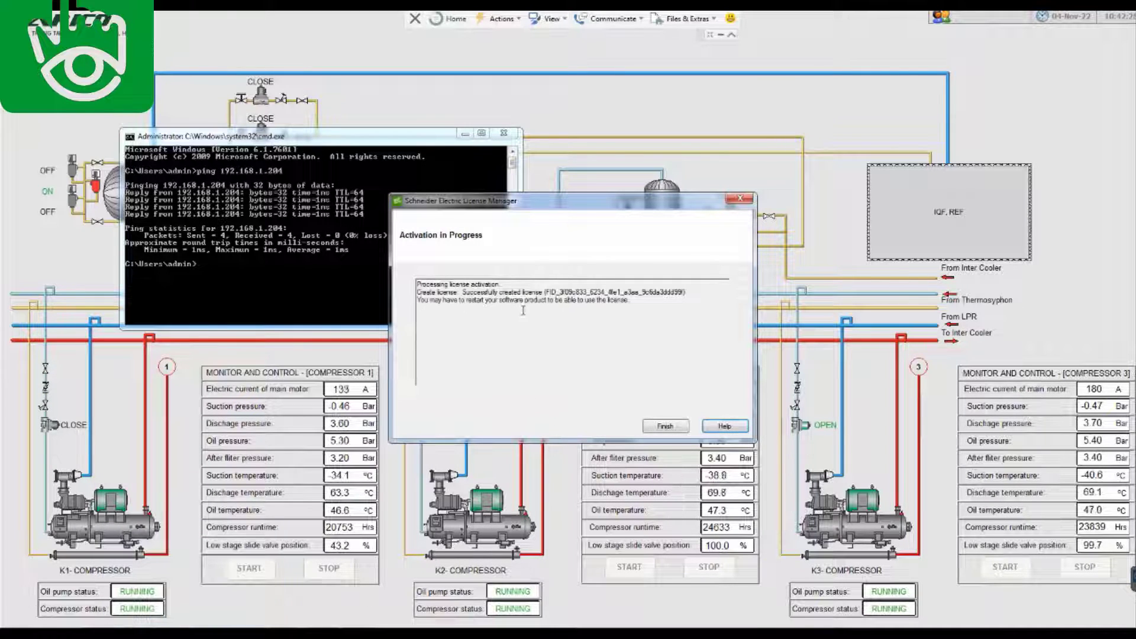
left_click(665, 426)
left_click(672, 296)
key("super")
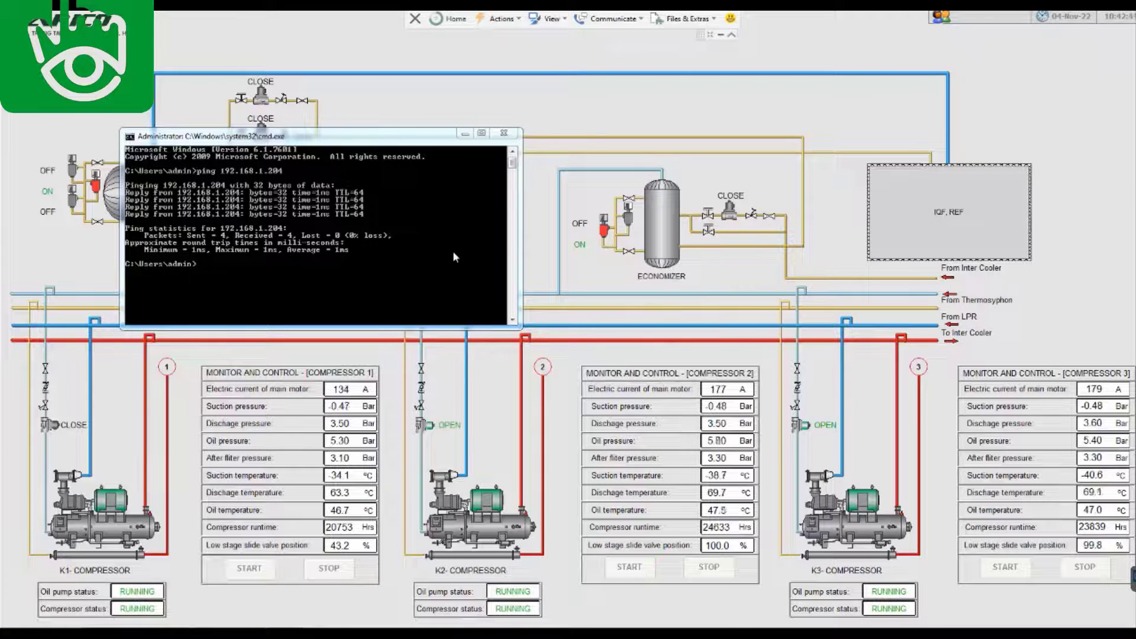
Close the ping window and connect online to the TM251MESE controller at 192.168.1.204
left_click(509, 135)
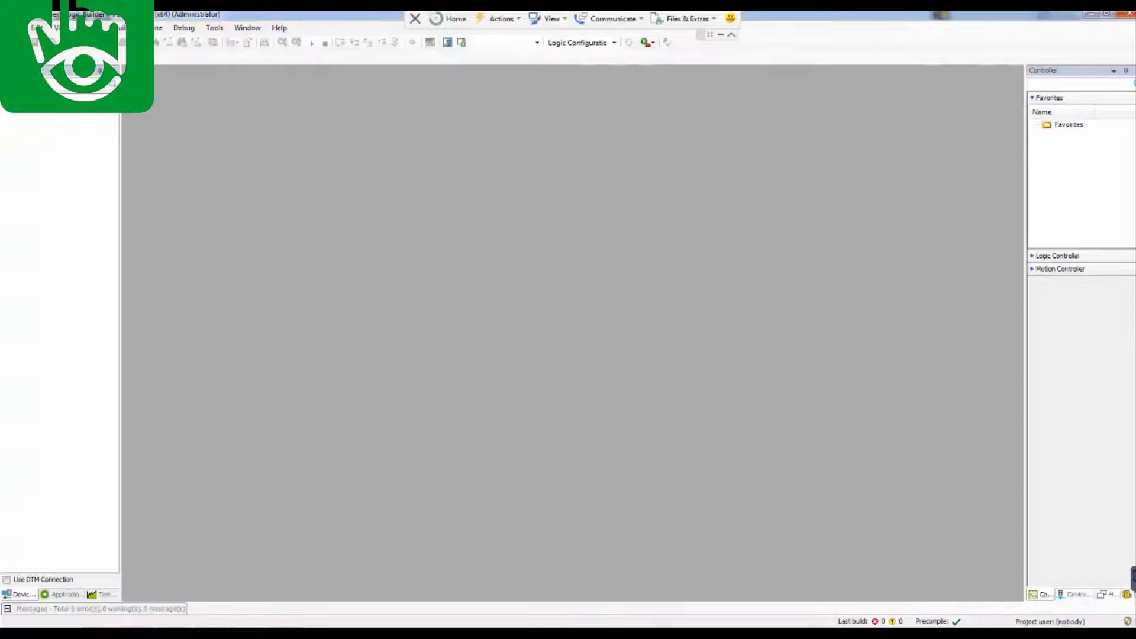
left_click(157, 28)
left_click(177, 94)
left_click(483, 366)
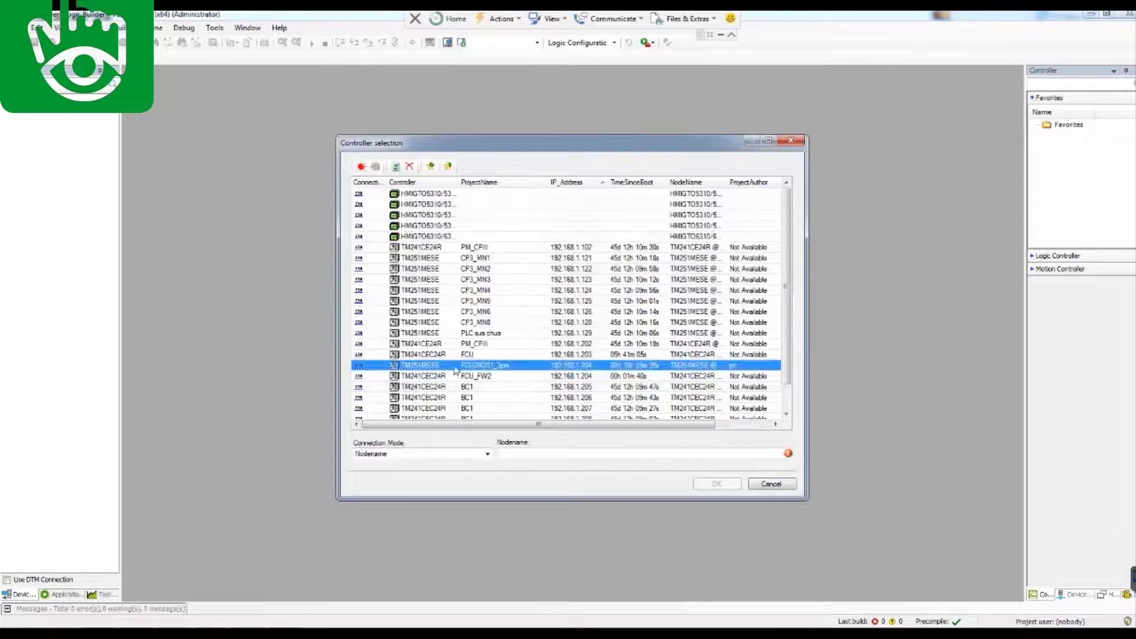
double_click(456, 366)
Log on with the device user name and password, extract the project archive and open it
type("Administrator")
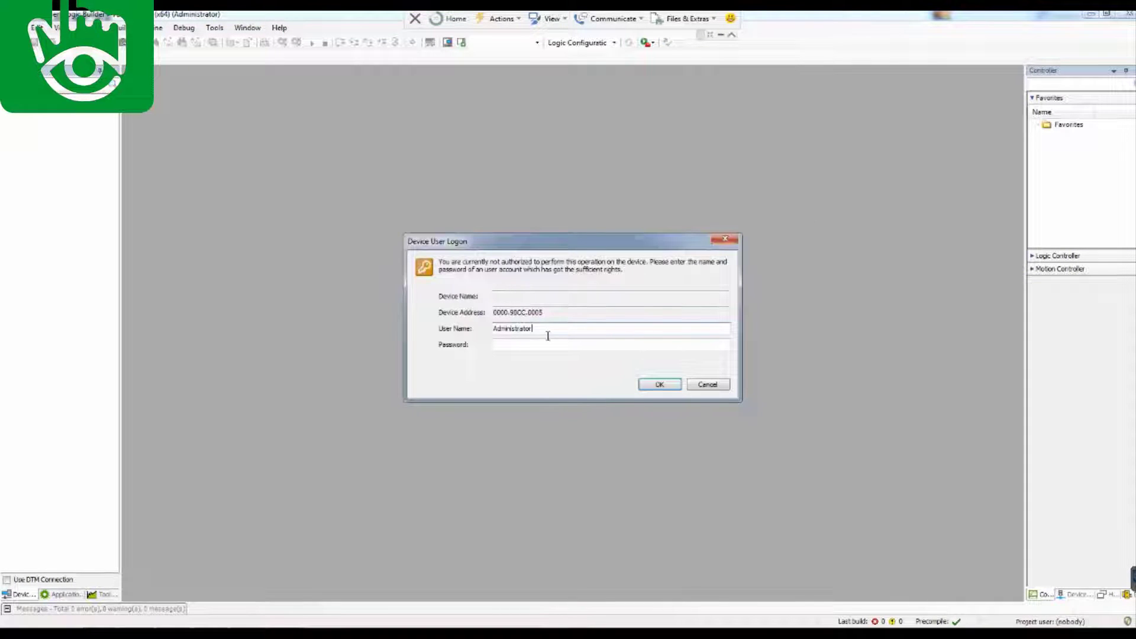
left_click(527, 347)
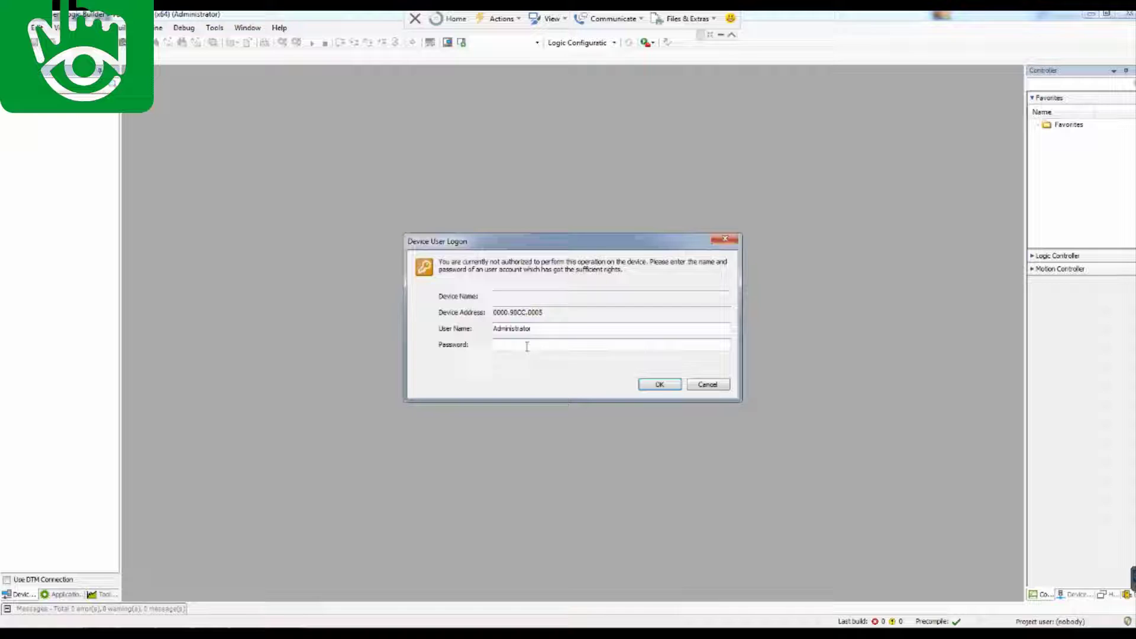
left_click(658, 384)
left_click(638, 479)
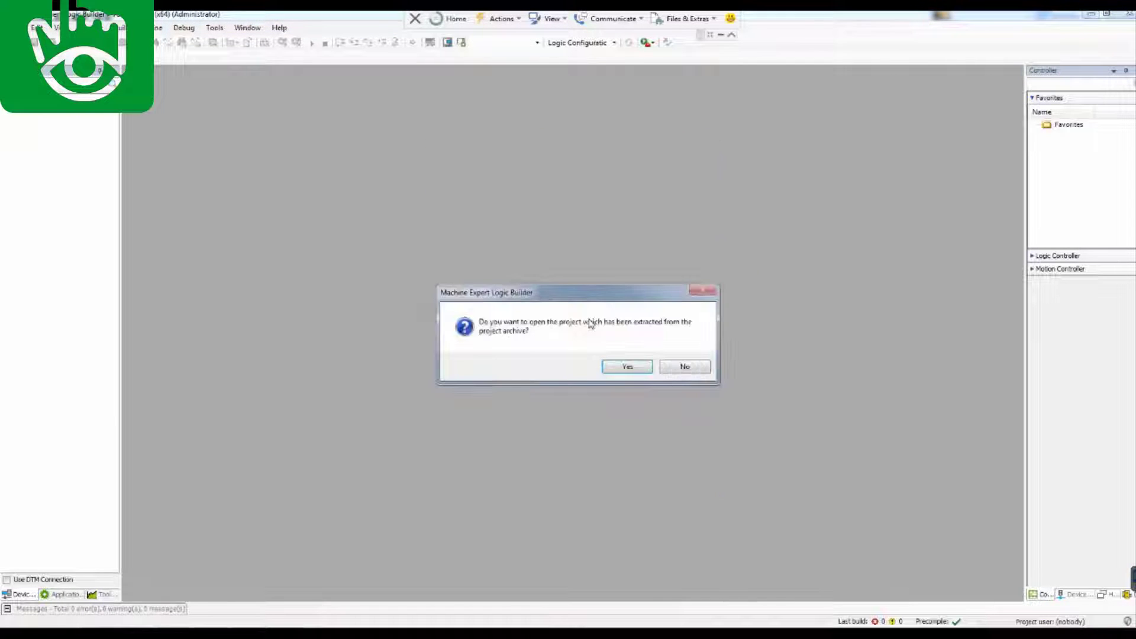
left_click(627, 367)
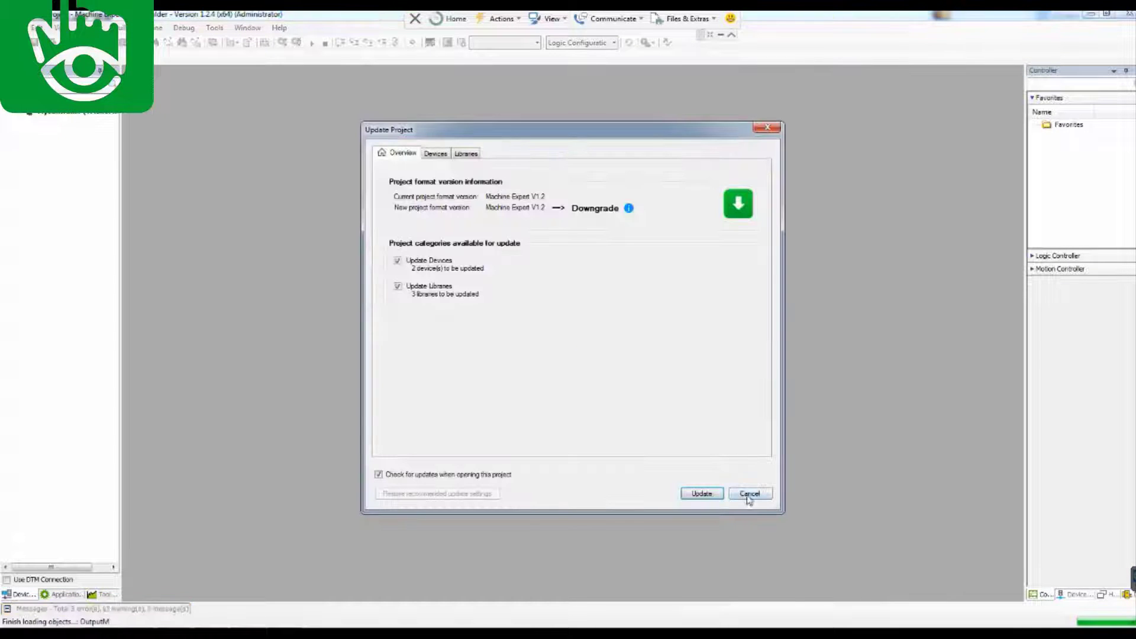
Decline the project format update, dismiss the address warning, and open OutputM and GVL
left_click(749, 494)
left_click(647, 371)
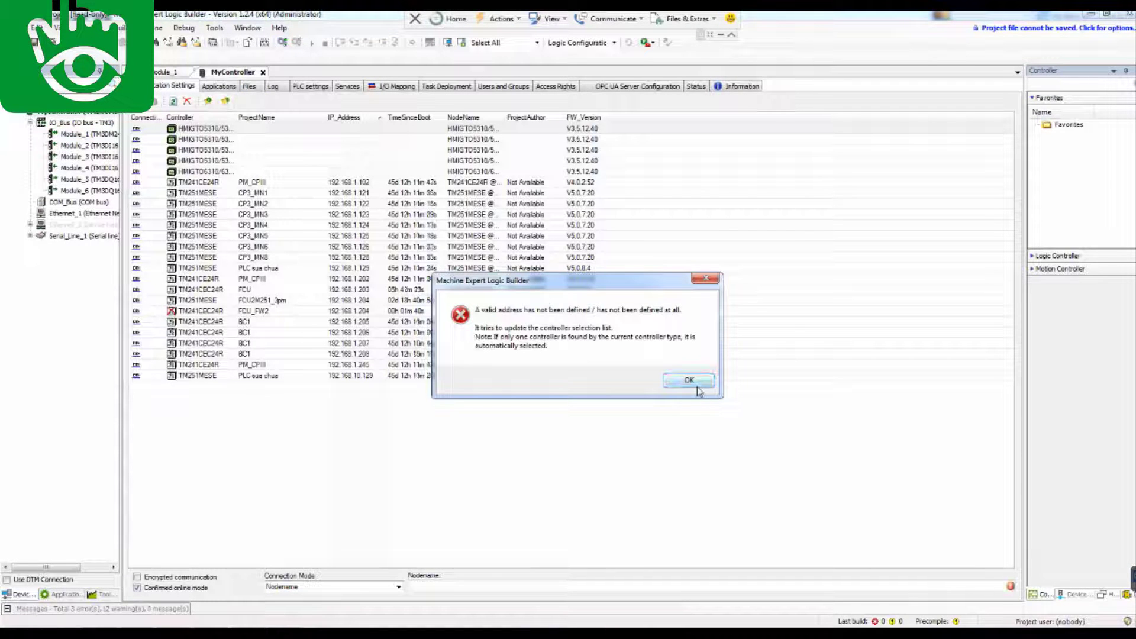
left_click(686, 384)
scroll(61, 190, "down", 5)
double_click(65, 179)
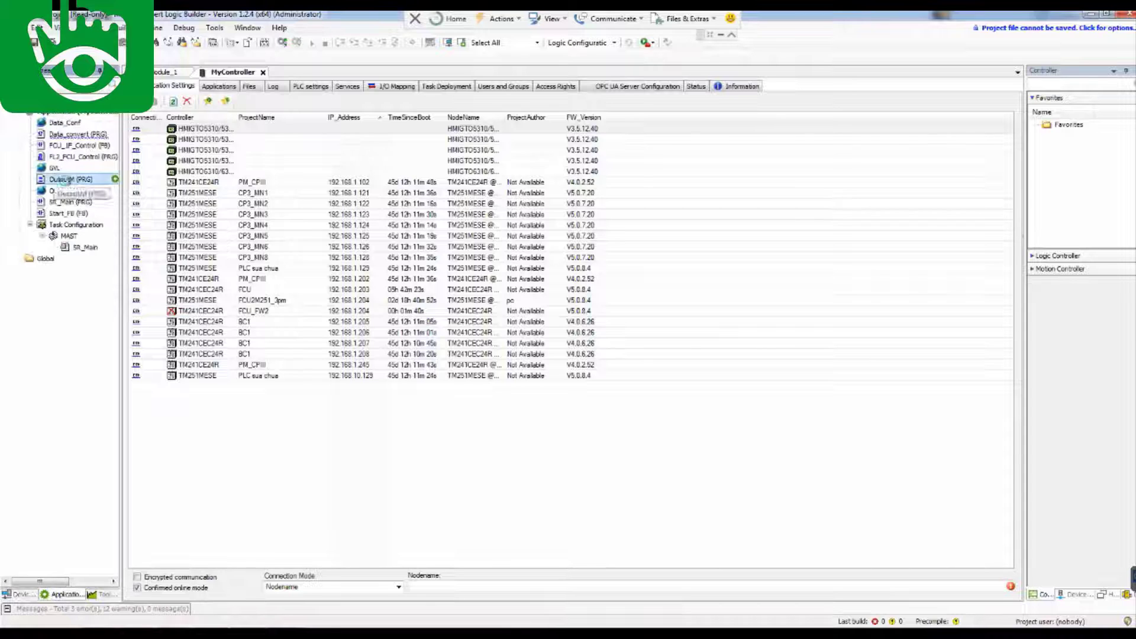
double_click(53, 168)
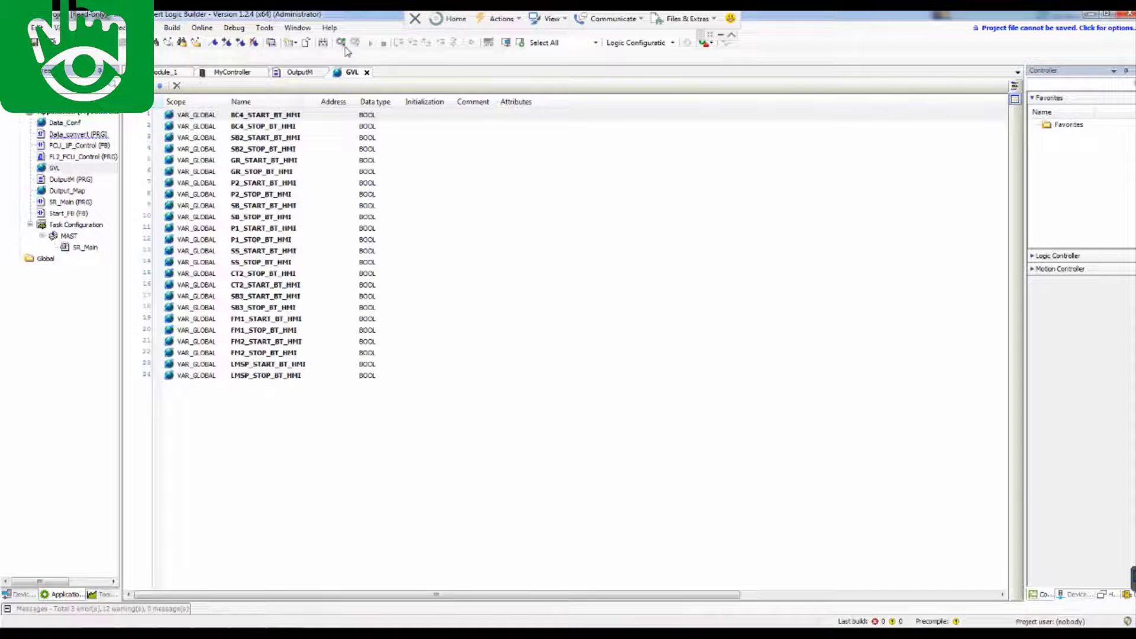
After the invalid address error on login, select TM251MESE at 192.168.1.204 as the controller
left_click(342, 44)
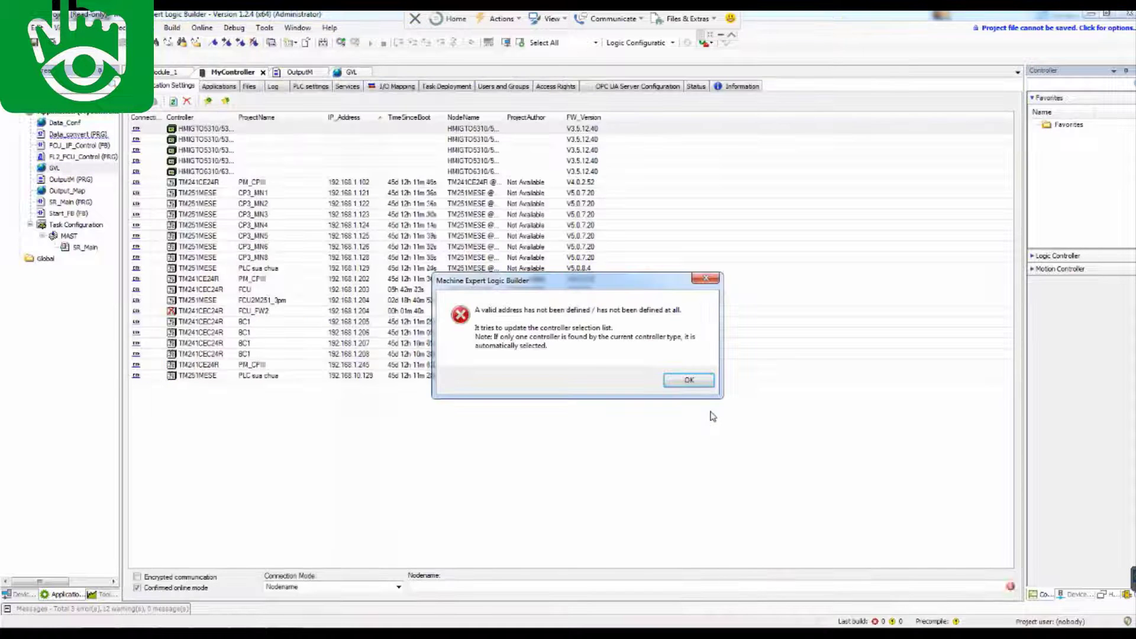
left_click(688, 381)
left_click(204, 302)
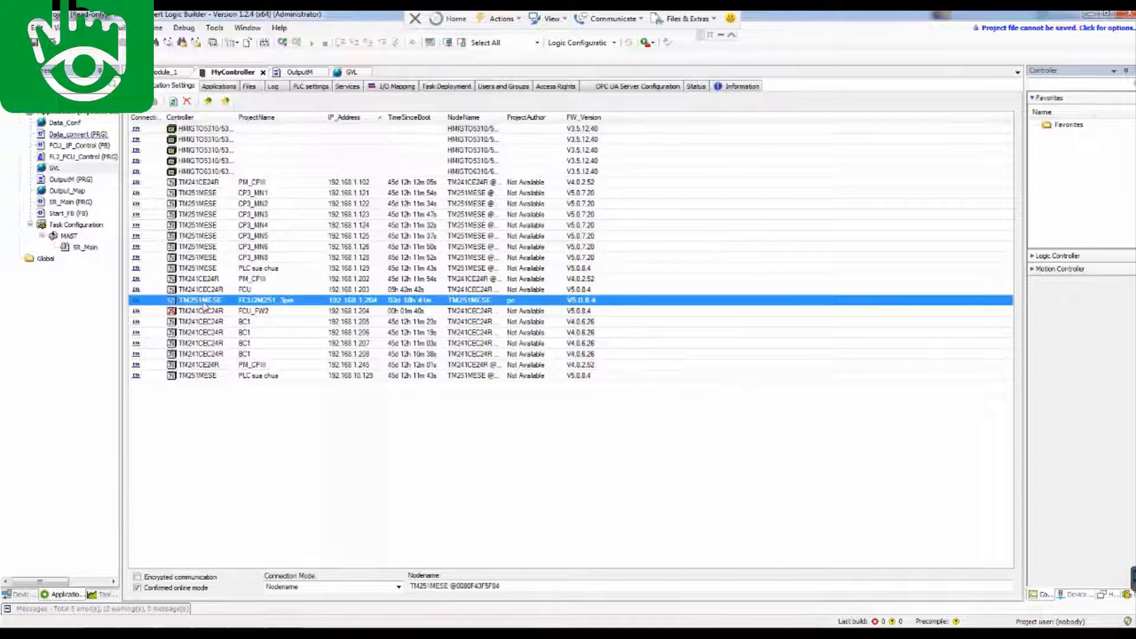
Log in to TM251MESE with the device credentials, accept the notices, and start the application in RUN
left_click(282, 44)
key("alt+f")
type("Administrator")
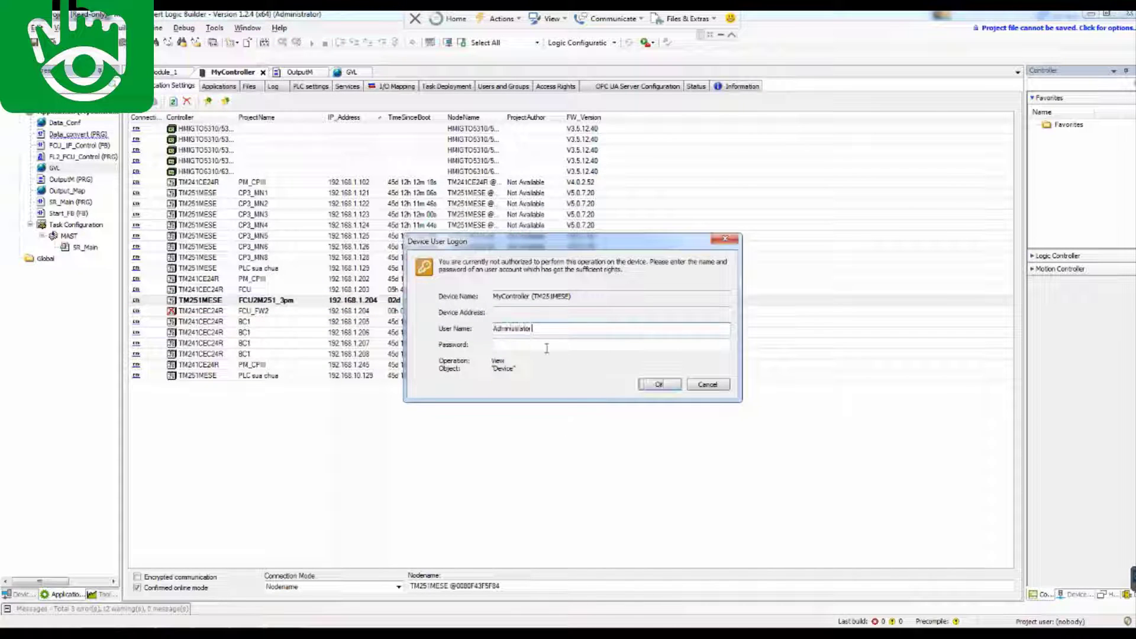
left_click(546, 349)
type("••••••••••••")
left_click(654, 386)
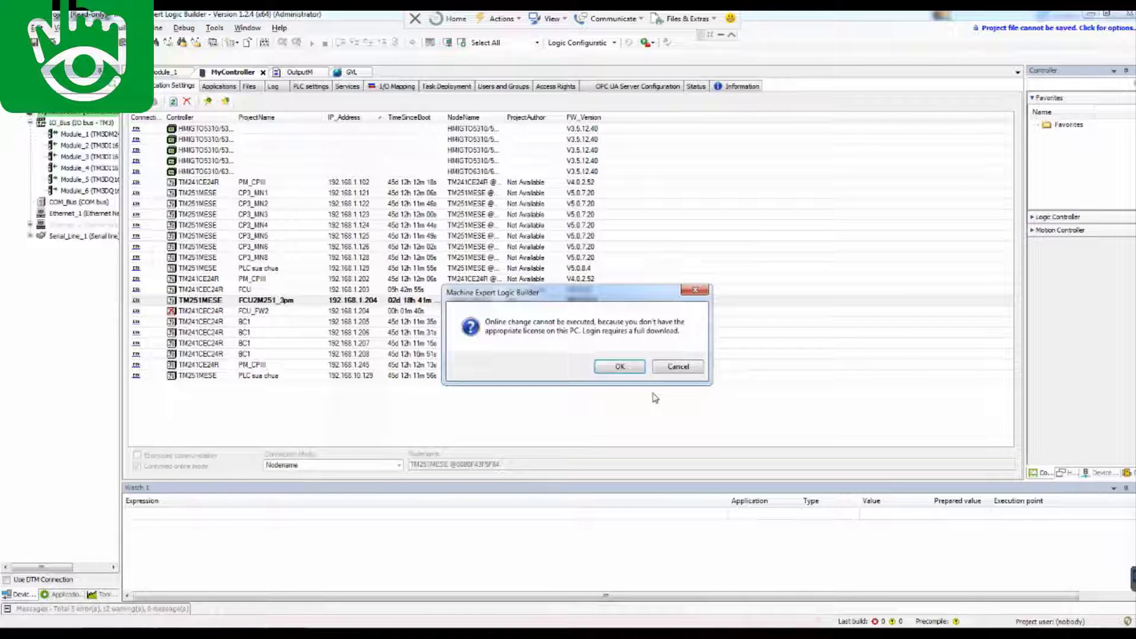
left_click(632, 369)
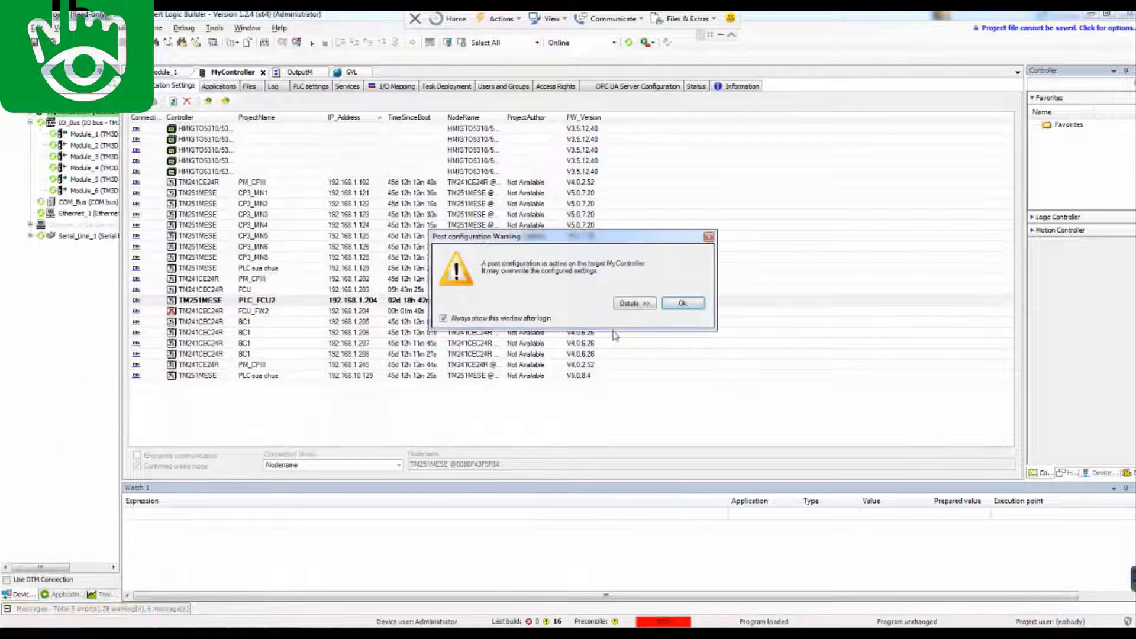
left_click(685, 308)
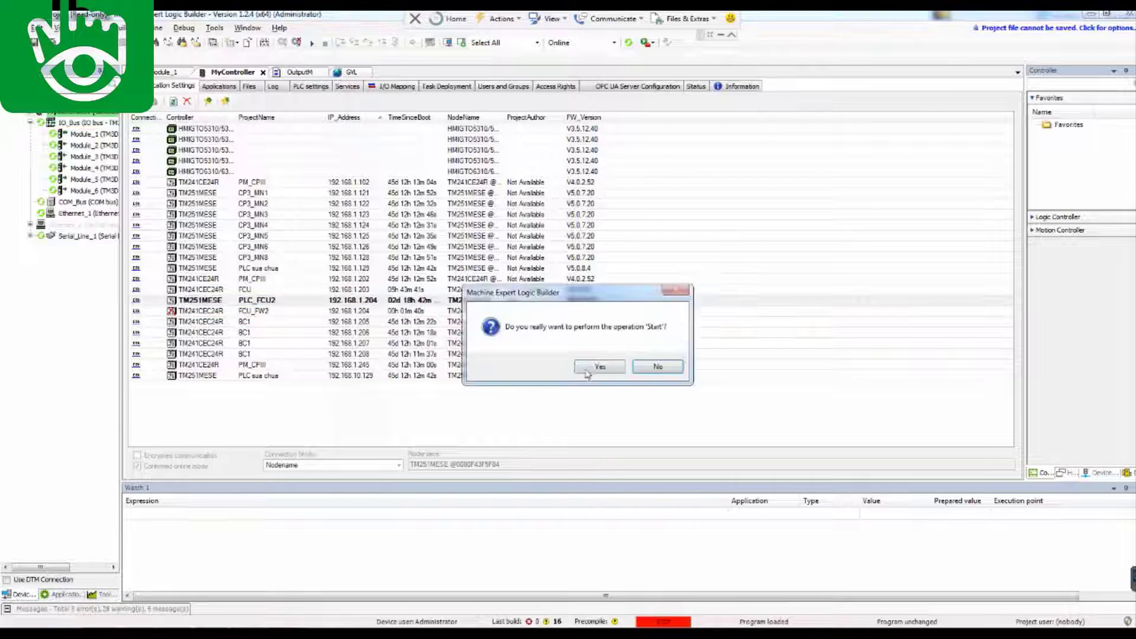
left_click(597, 366)
left_click(62, 594)
Open GVL, the SR_Main ladder program and the FL2_FCU_Control function block diagram online
double_click(54, 167)
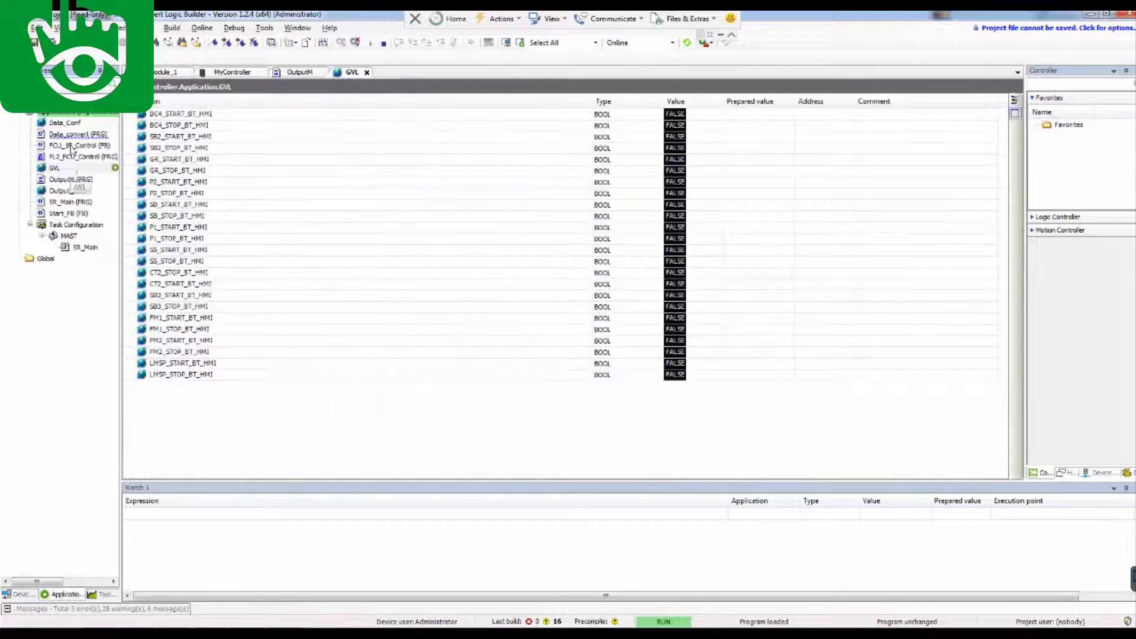
double_click(75, 249)
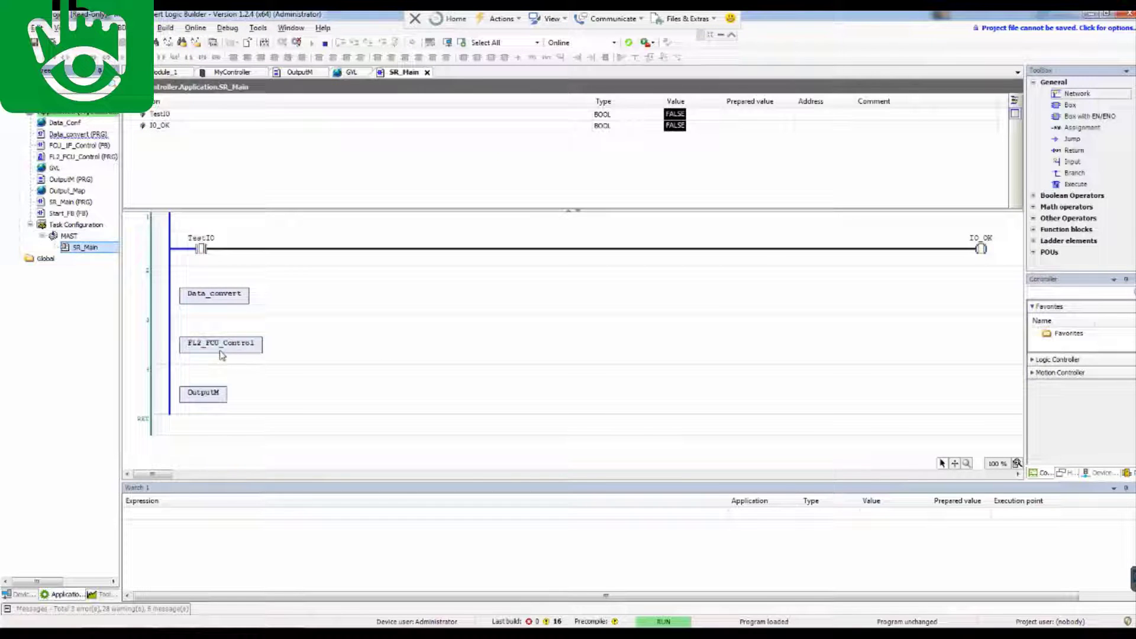
double_click(221, 346)
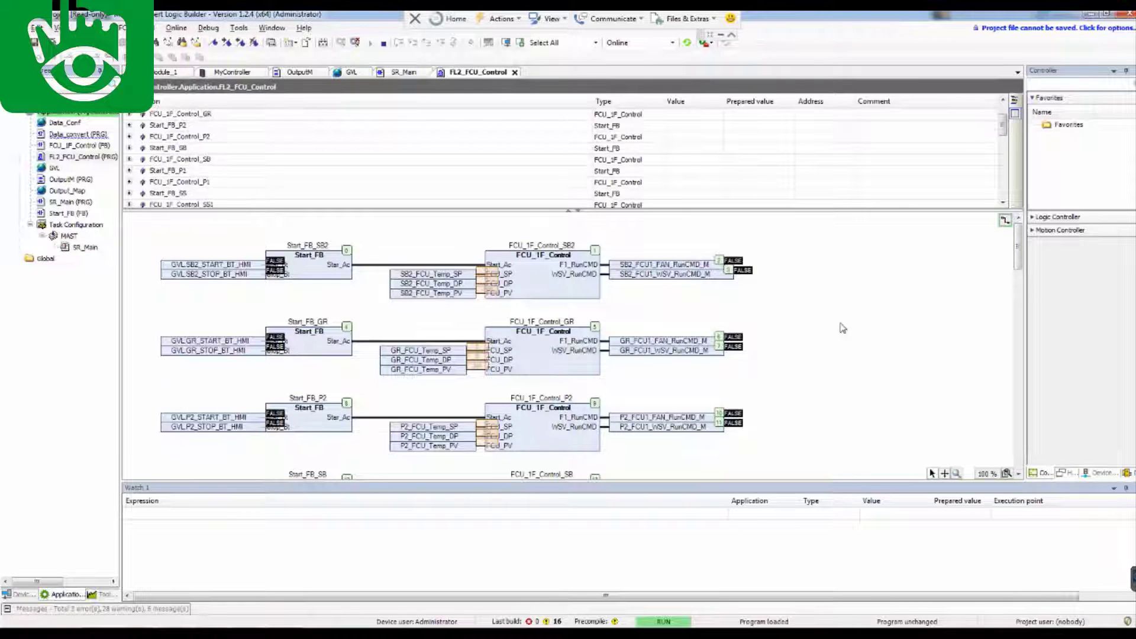
left_click_drag(1018, 261, 1023, 450)
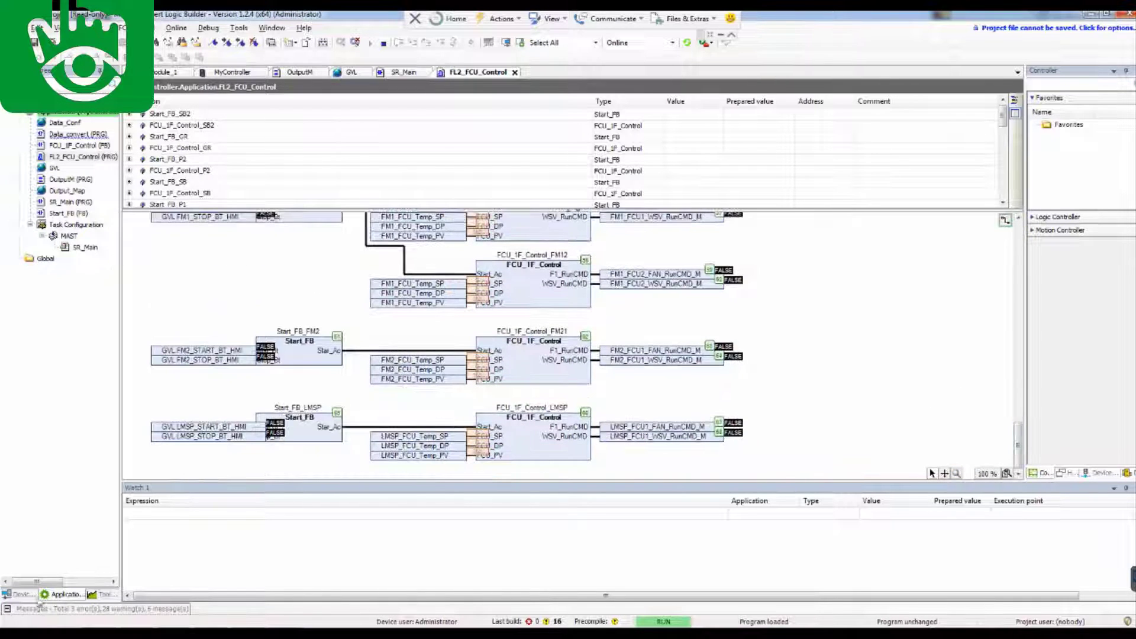
Expand Serial_Line_1 > Modbus_IOScanner and open the PT21 and PT22 Modbus I/O mappings
left_click(21, 594)
left_click(29, 235)
left_click(42, 247)
double_click(98, 259)
left_click(308, 86)
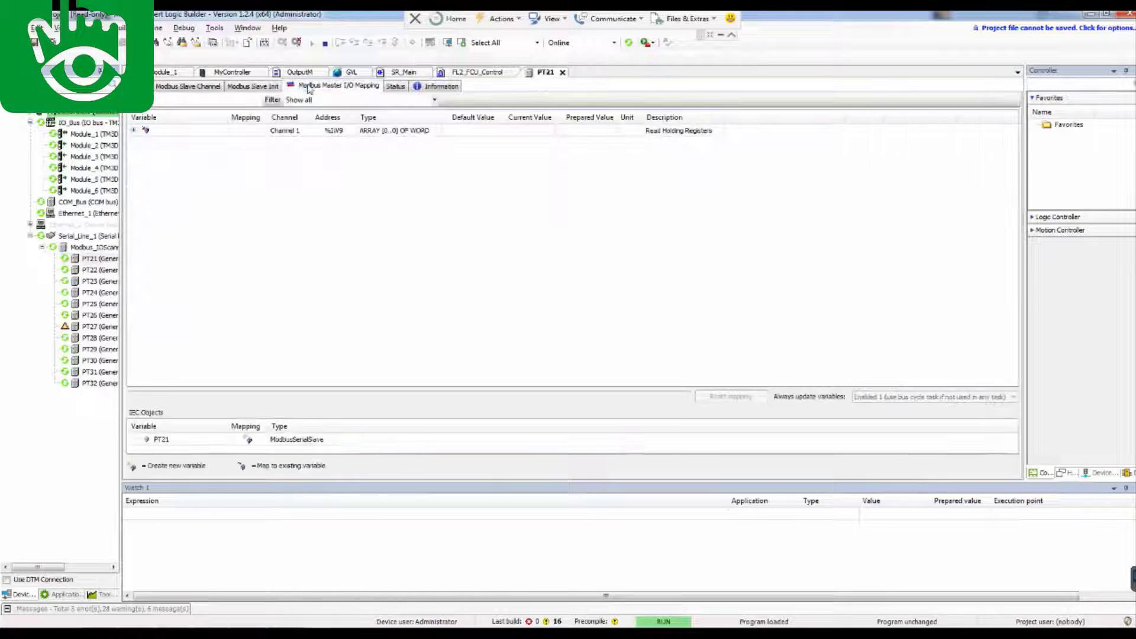
left_click(134, 130)
double_click(98, 270)
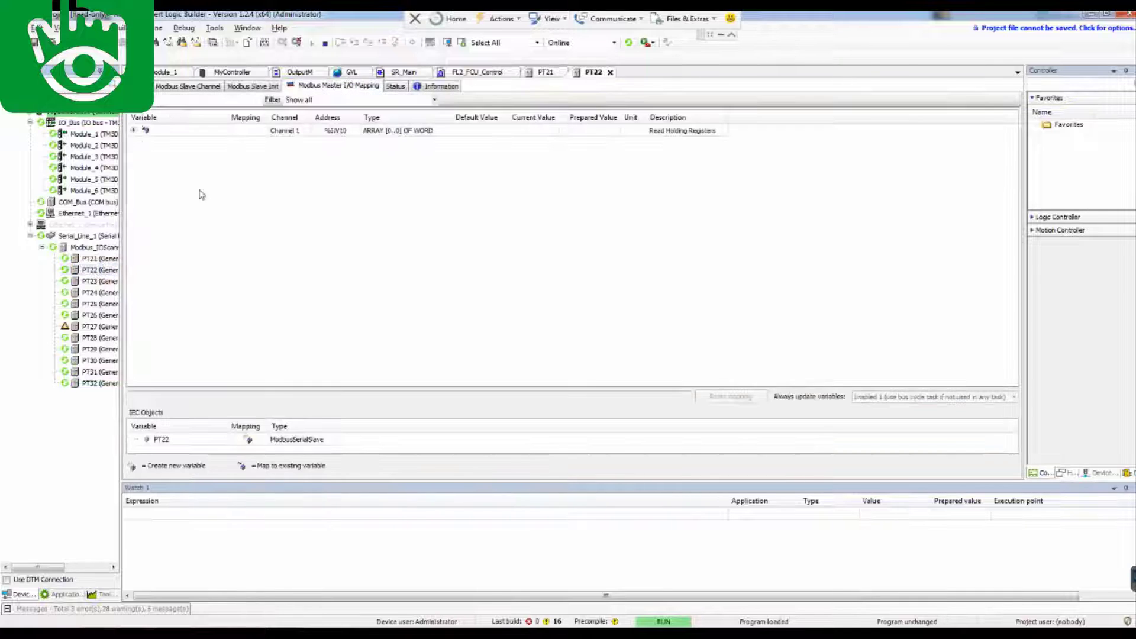